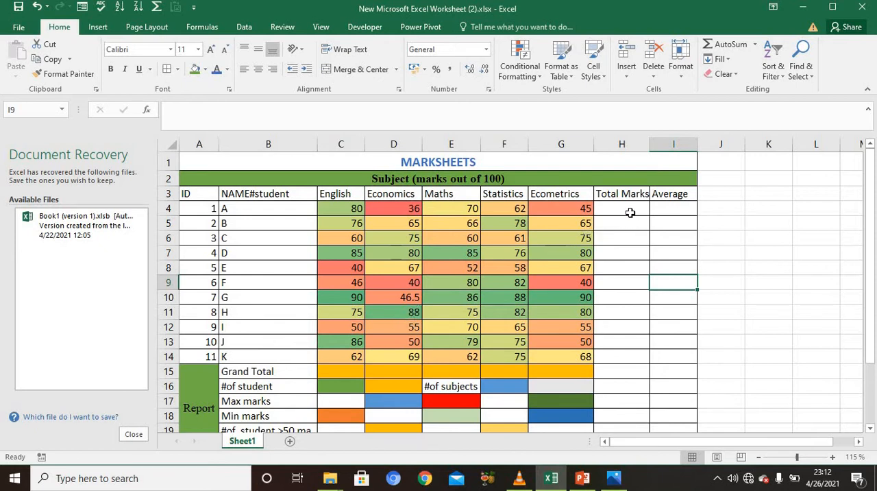
Step: Insert a SUM function in cell H4, under Total Marks for student A, and uncover row 4 behind its arguments dialog
left_click(630, 213)
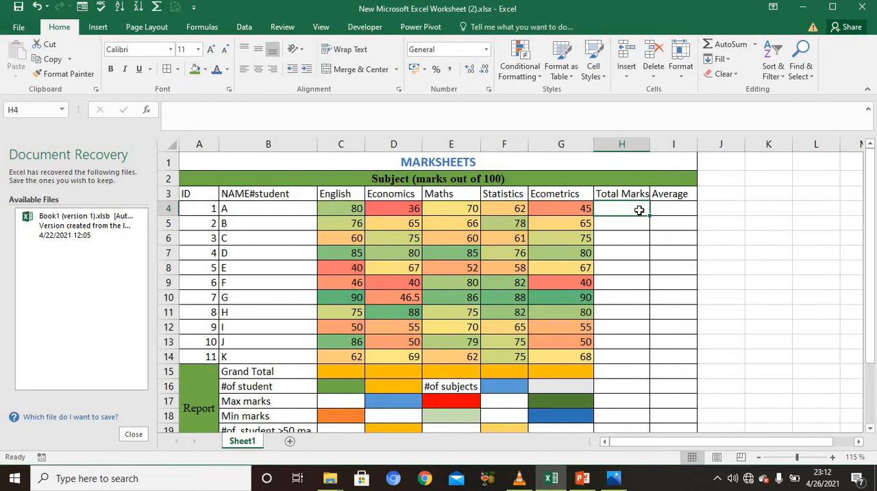
type("=")
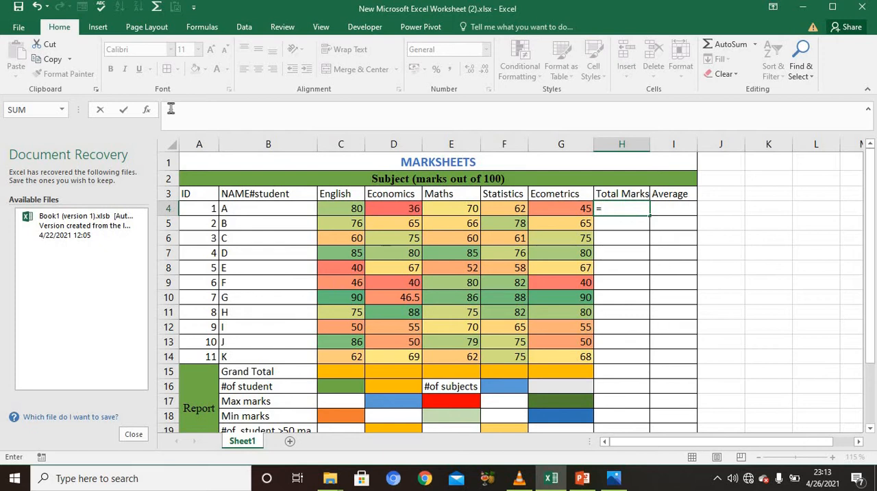
left_click(147, 110)
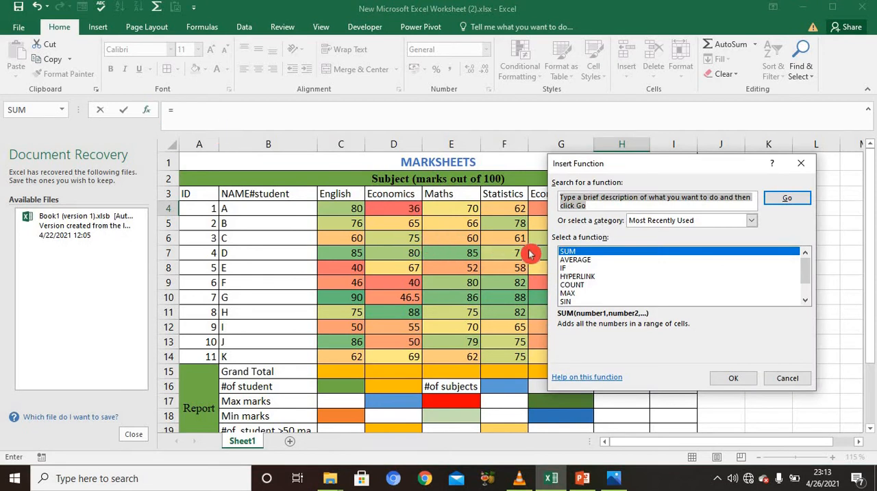
left_click(733, 378)
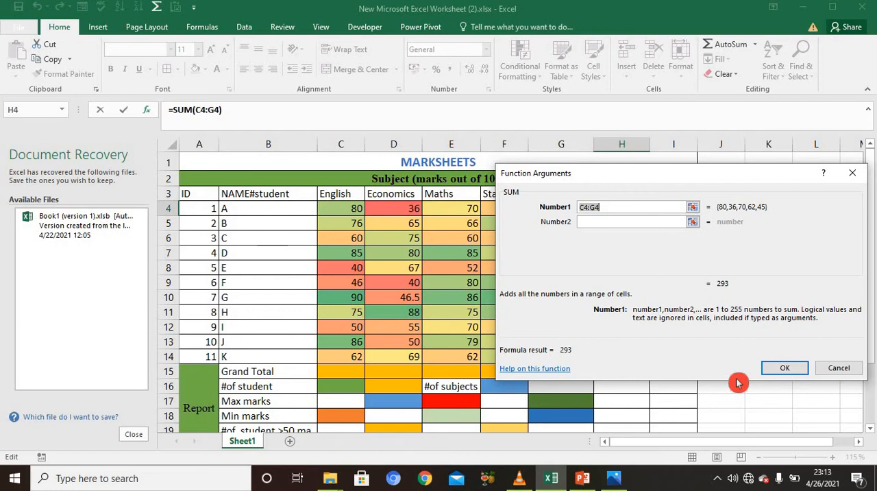
left_click_drag(670, 190, 538, 242)
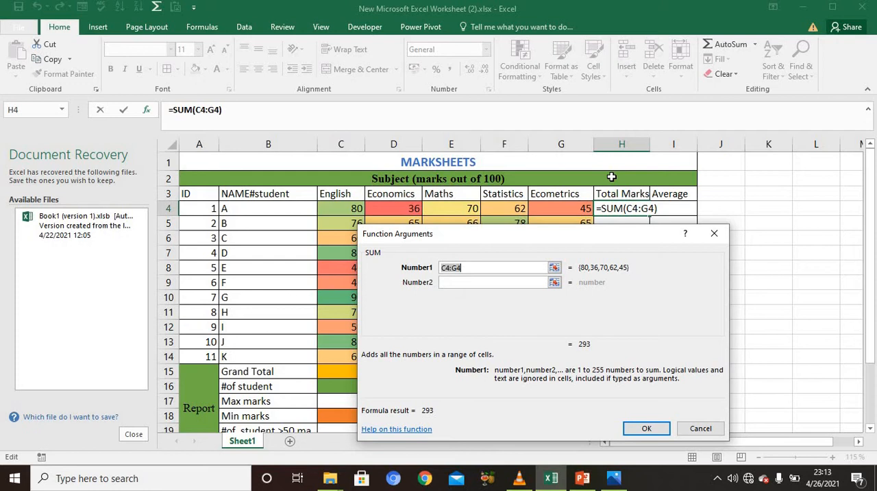
Step: Clear the suggested range from the SUM arguments and set the first two arguments to C4 and D4
left_click(492, 266)
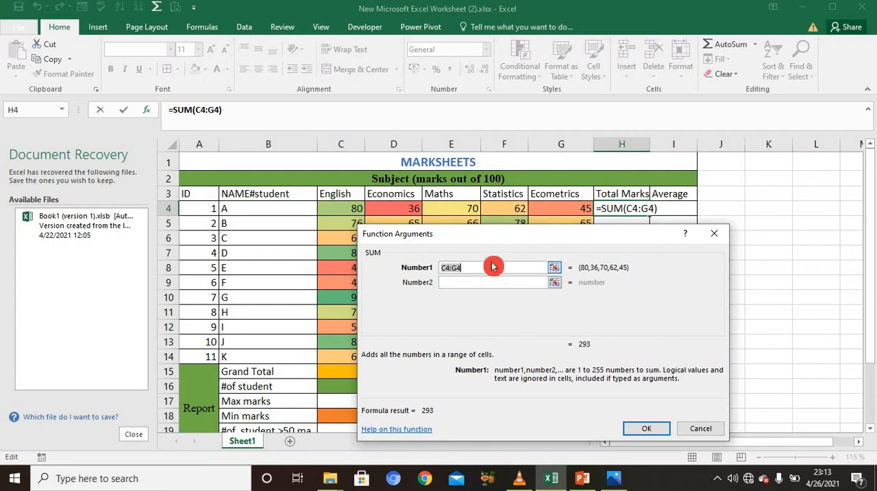
key("BackSpace")
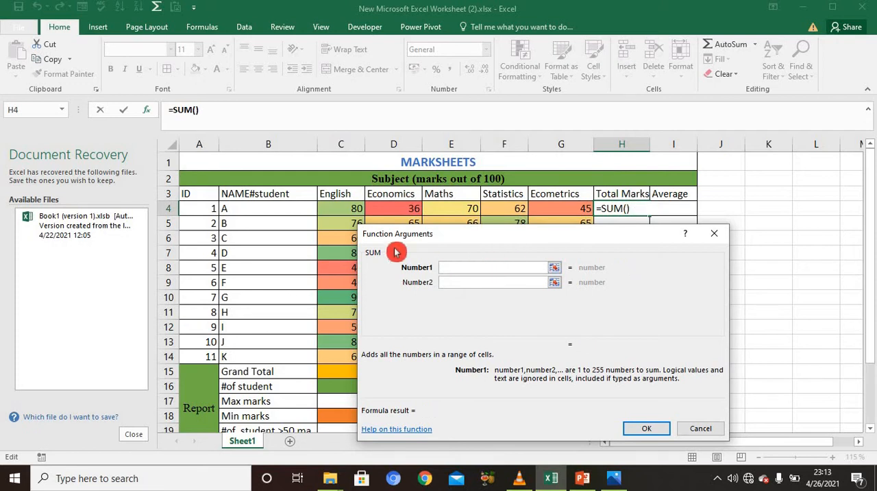
left_click(357, 210)
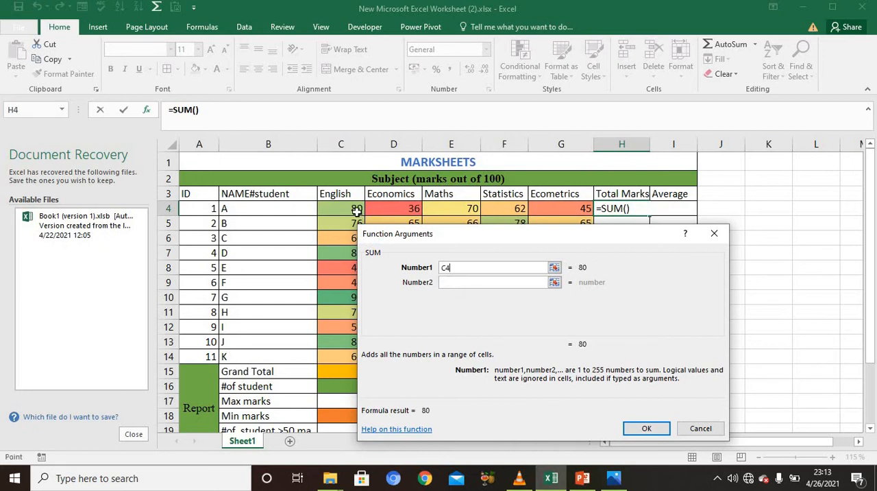
left_click(443, 268)
left_click(457, 280)
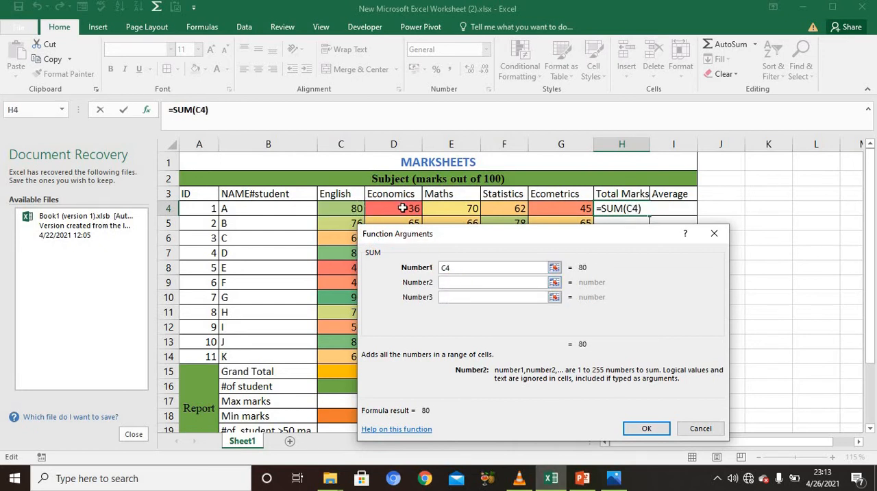
left_click(399, 210)
left_click(457, 297)
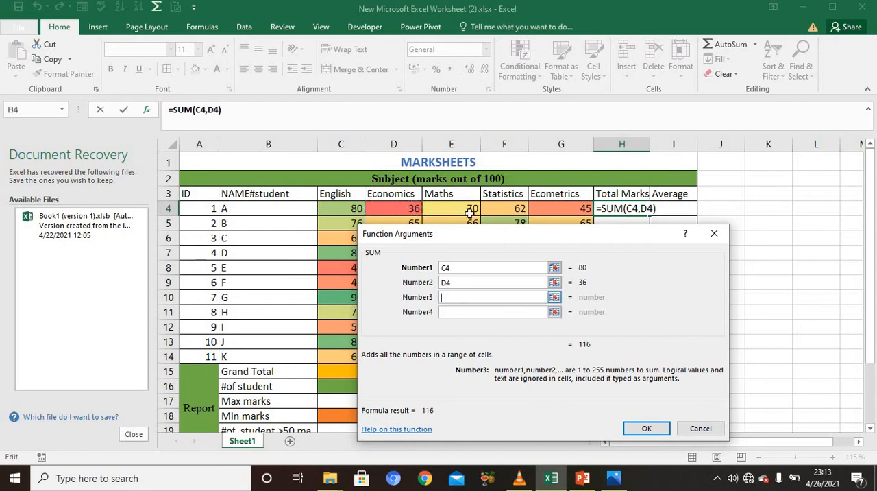
Step: Set the third, fourth and fifth SUM arguments to E4, F4 and G4 and apply the formula to H4
left_click(468, 210)
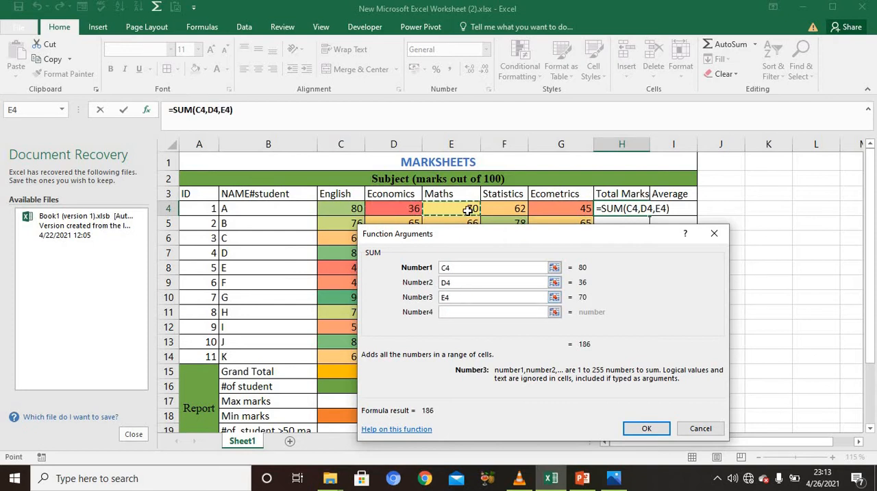
left_click(458, 312)
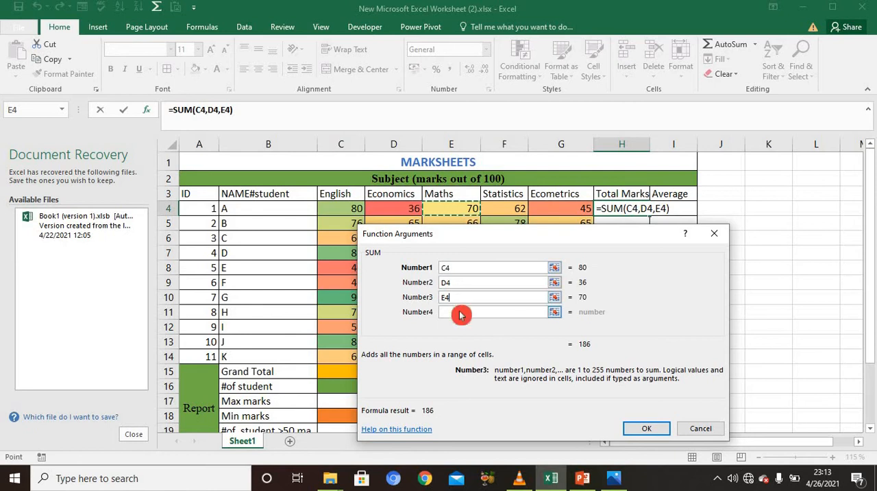
left_click(520, 210)
left_click(490, 326)
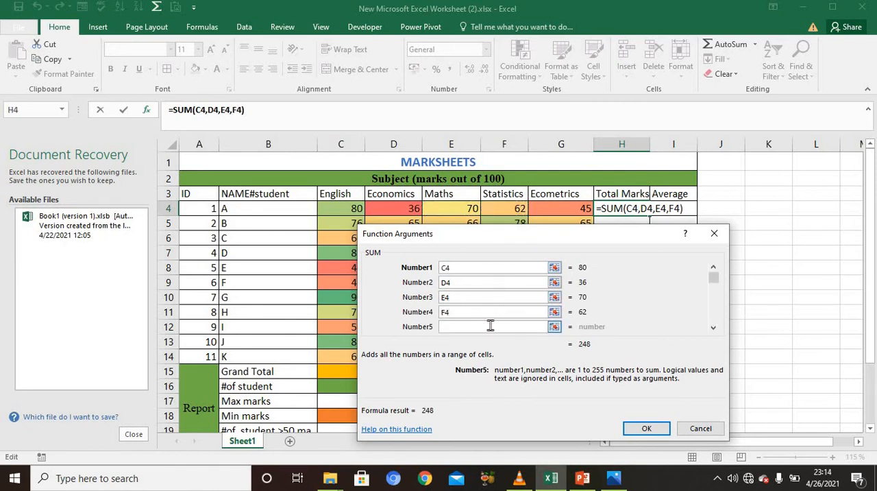
left_click(560, 213)
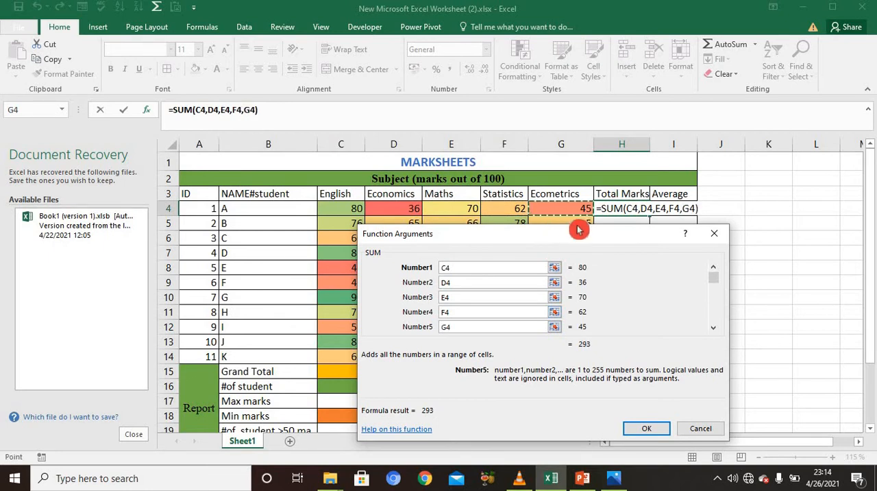
left_click(644, 429)
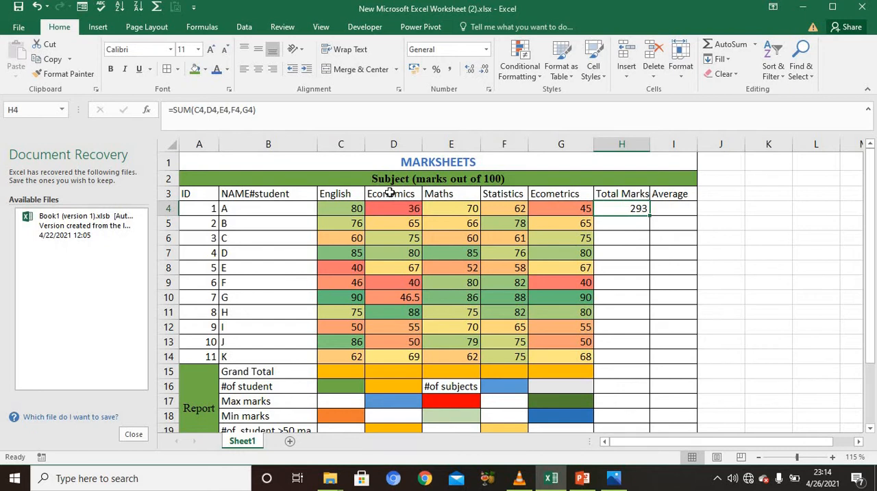
Step: Start an AVERAGE function in cell I4 for student A and open its function arguments
left_click(662, 208)
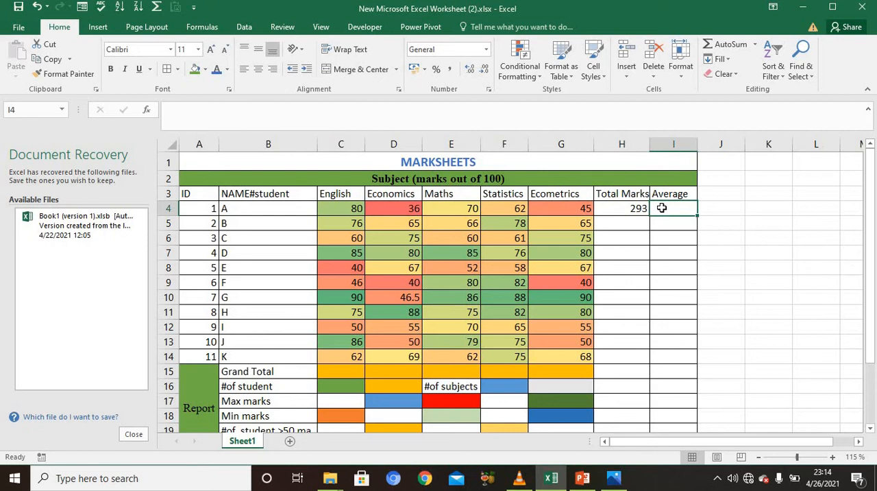
type("=a")
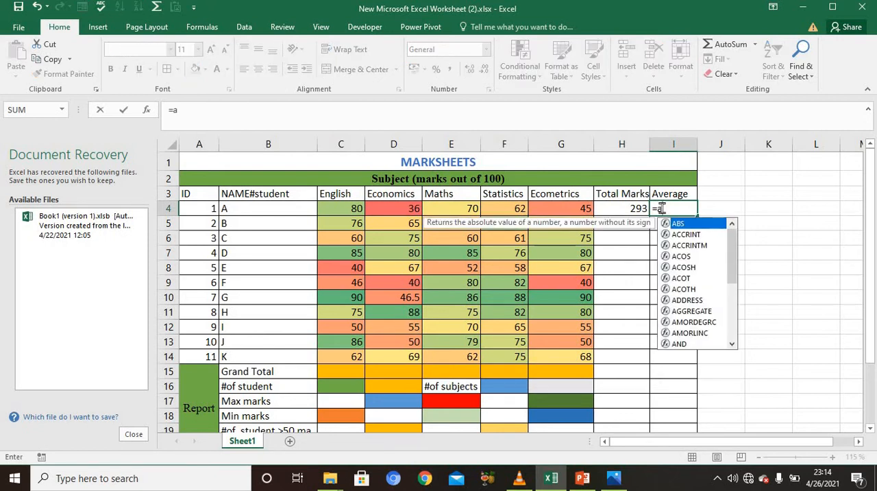
type("v")
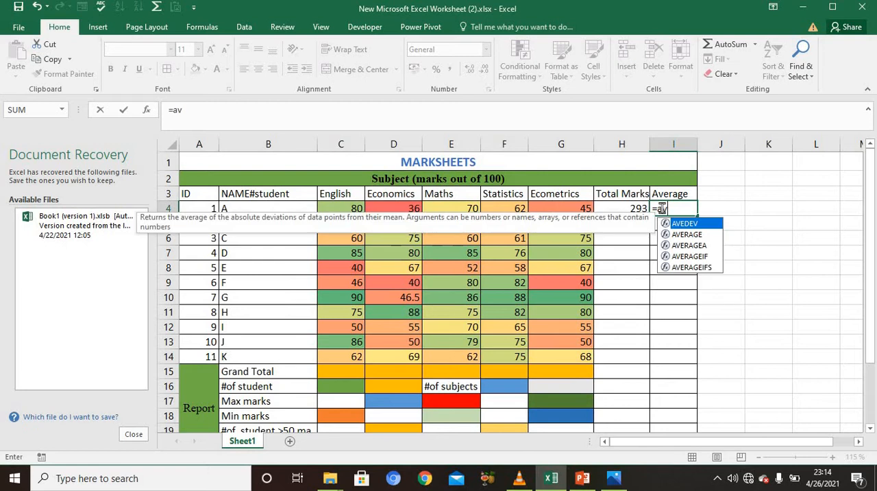
left_click(699, 238)
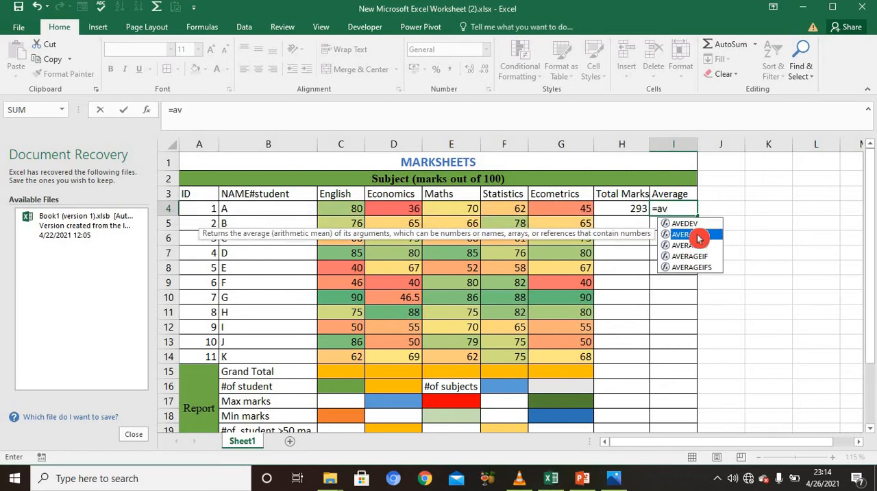
double_click(699, 238)
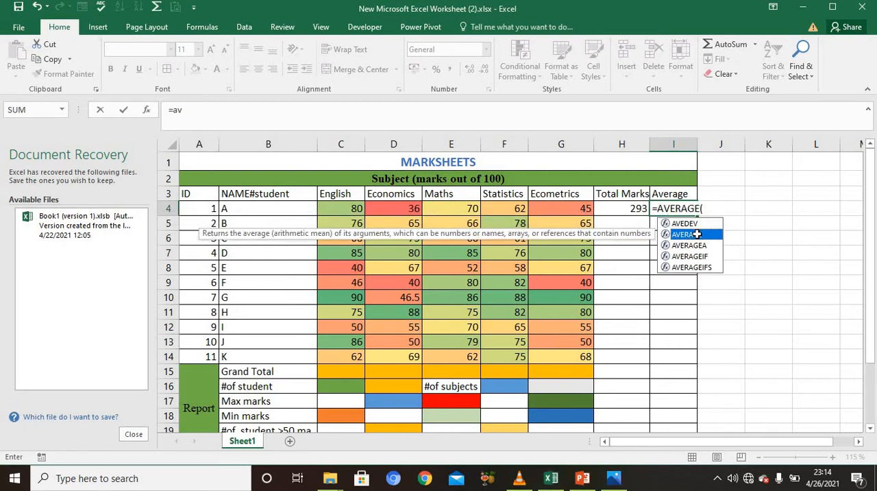
left_click(148, 111)
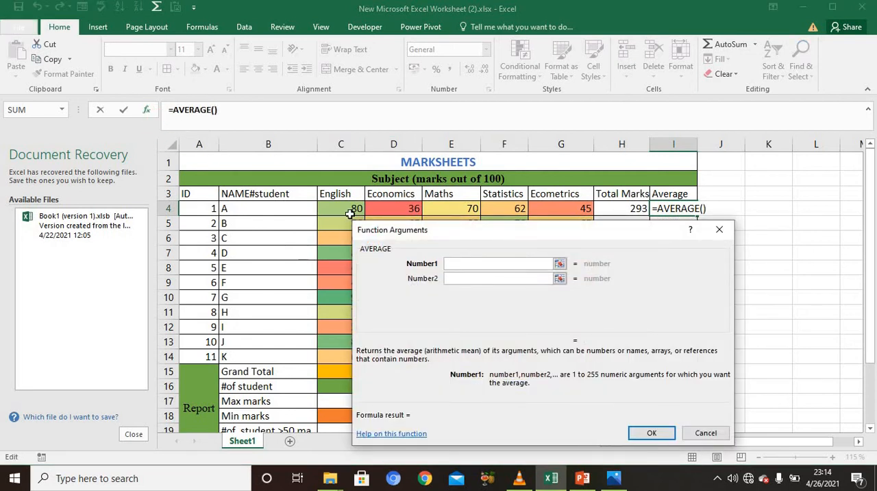
Step: Set the first two AVERAGE arguments to student A's English and Economics marks, C4 and D4
left_click(350, 213)
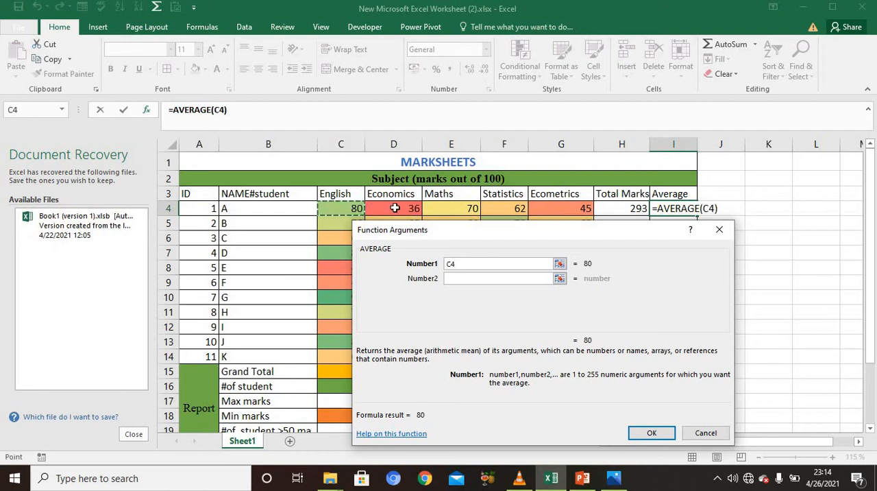
left_click(470, 290)
left_click(466, 277)
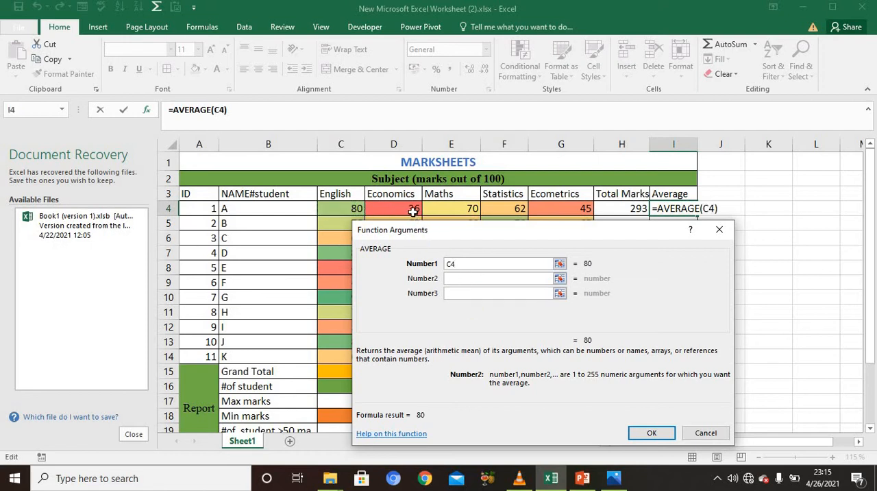
left_click(441, 234)
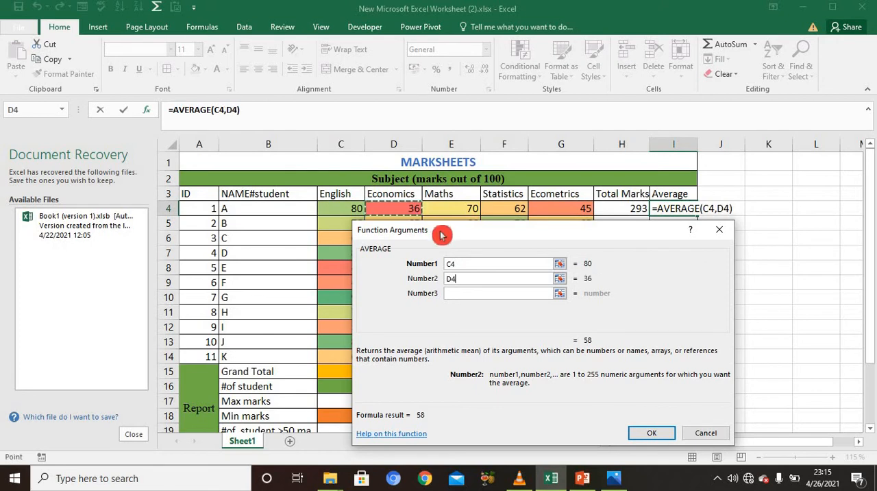
Step: Set the third, fourth and fifth AVERAGE arguments to E3, F3 and G3
left_click(470, 293)
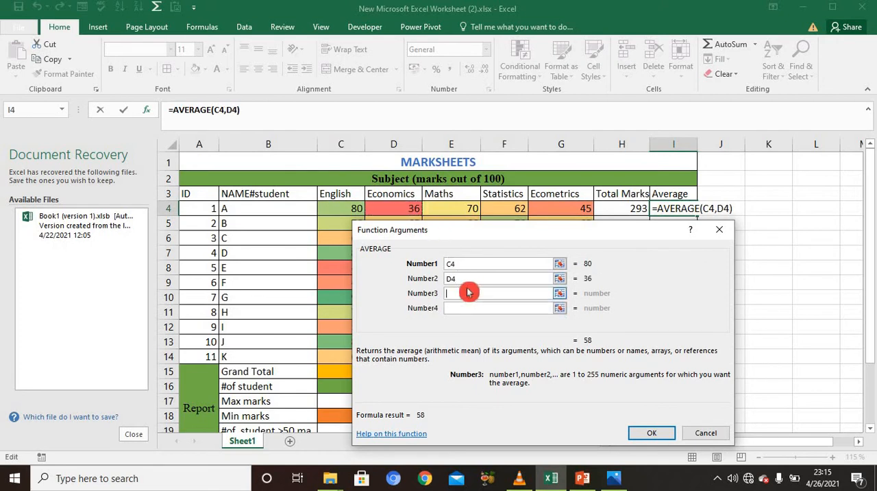
left_click(443, 233)
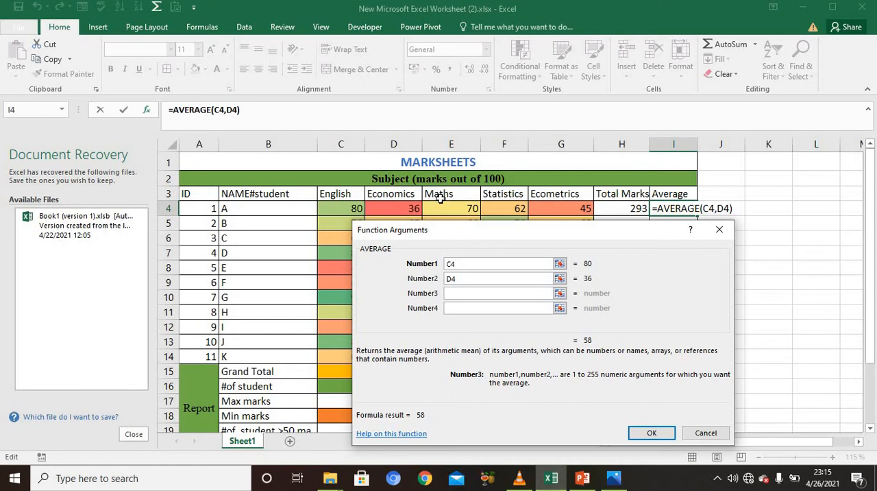
left_click(440, 198)
left_click(471, 308)
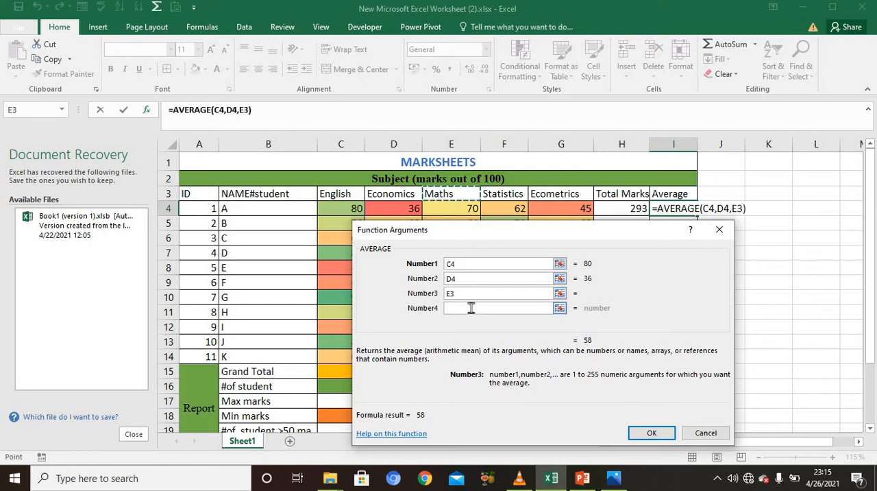
left_click(493, 196)
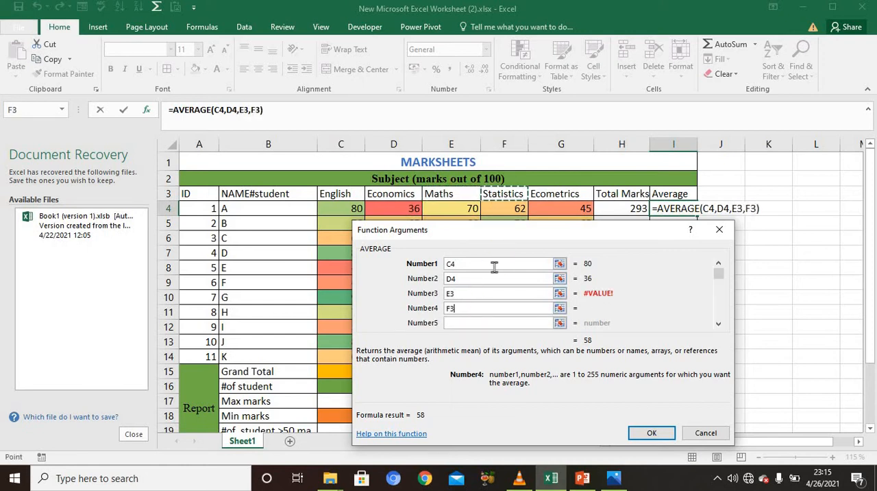
left_click(482, 325)
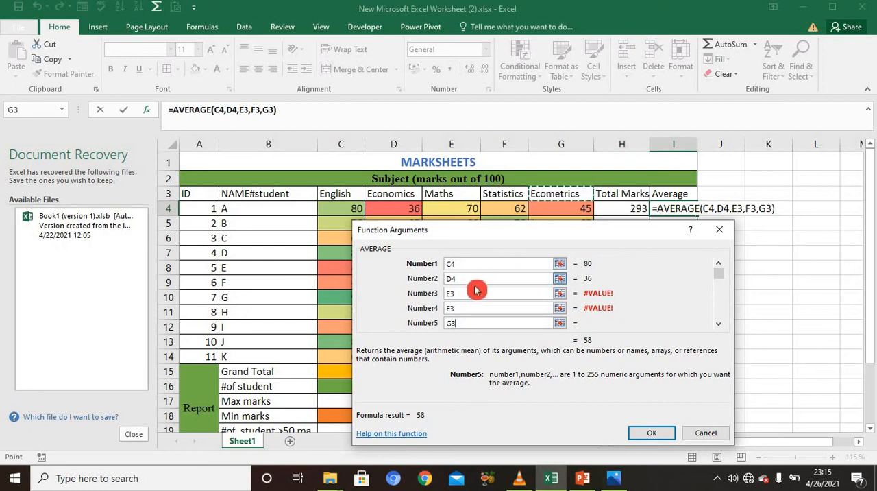
Step: Replace the third and fourth AVERAGE arguments with student A's Maths and Statistics marks, E4 and F4
left_click(463, 296)
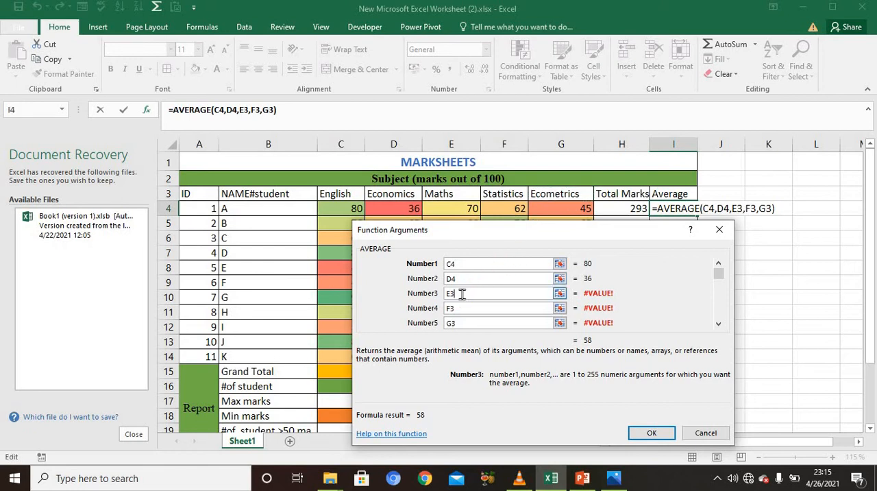
key("BackSpace")
key("BackSpace")
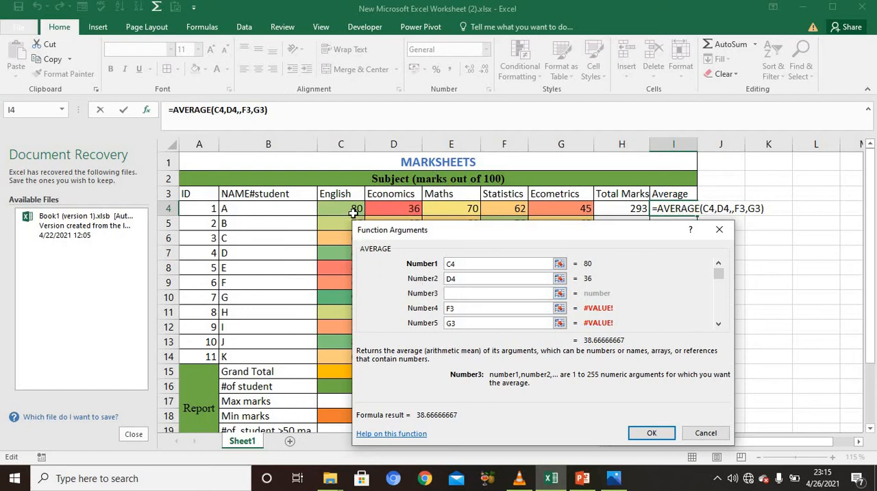
left_click(462, 210)
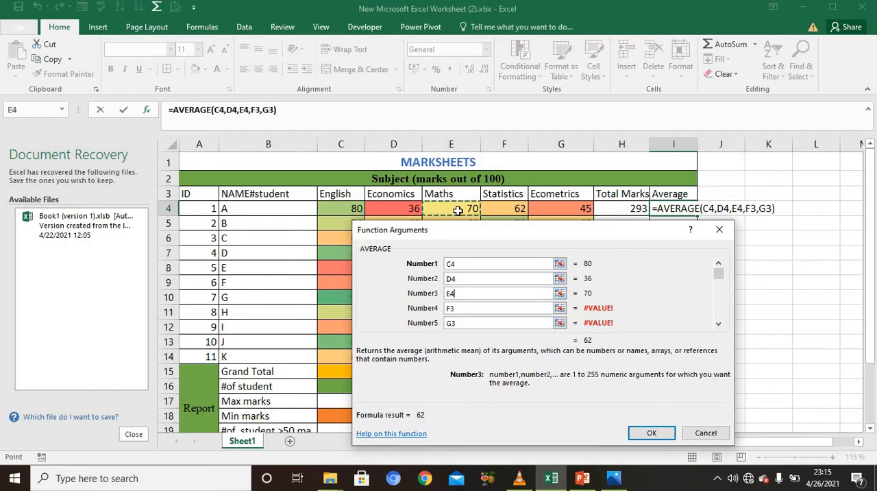
left_click(470, 310)
key("BackSpace")
key("BackSpace")
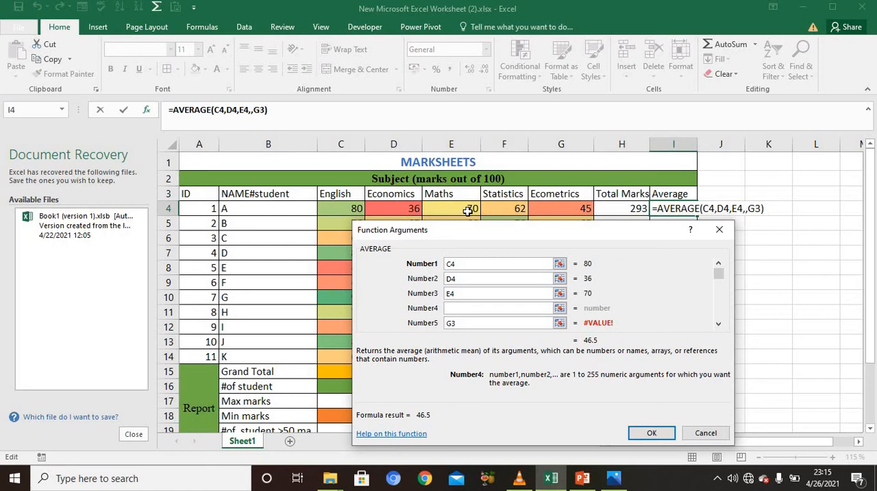
left_click(507, 212)
Step: Replace the fifth AVERAGE argument with student A's Ecometrics mark, G4, and complete the formula in I4
left_click(487, 319)
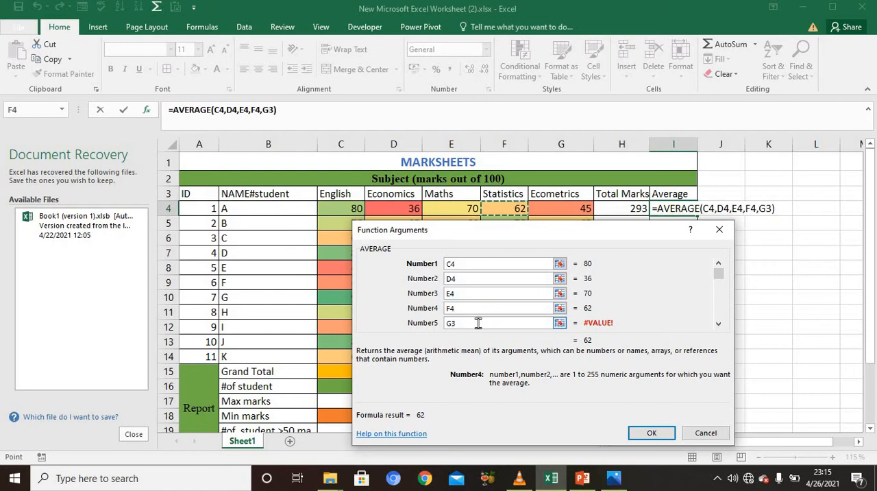
key("BackSpace")
key("BackSpace")
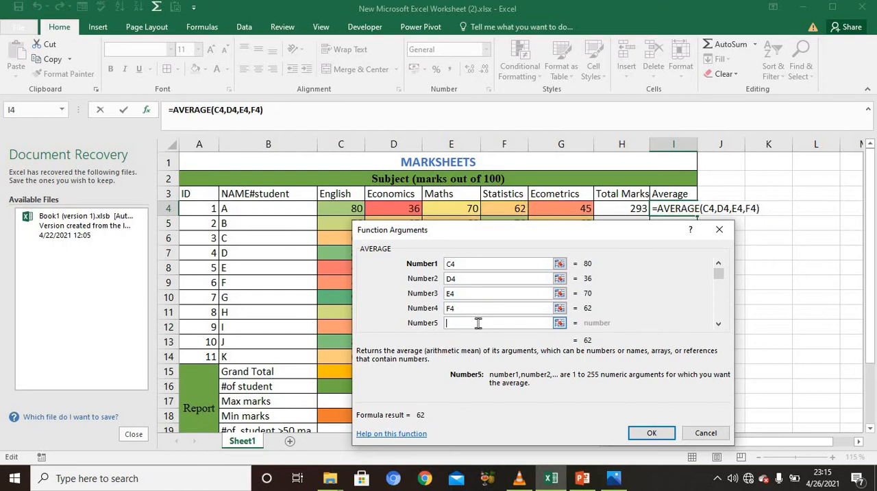
left_click(559, 211)
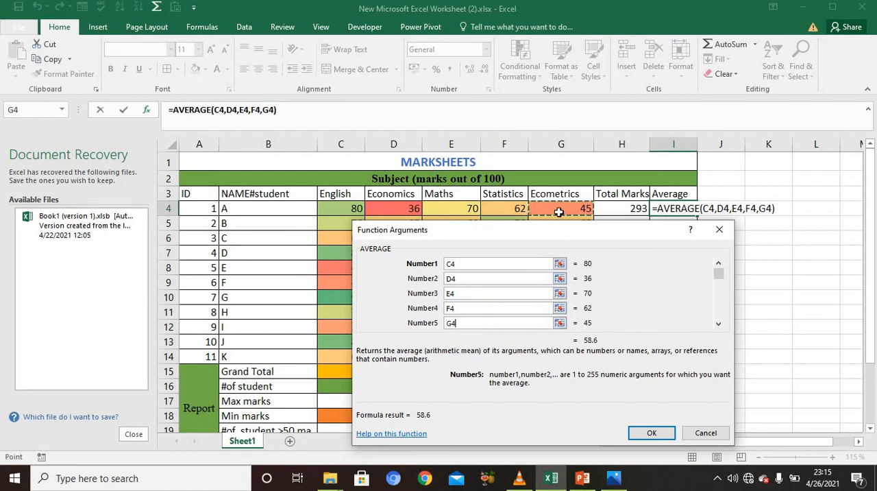
left_click(644, 430)
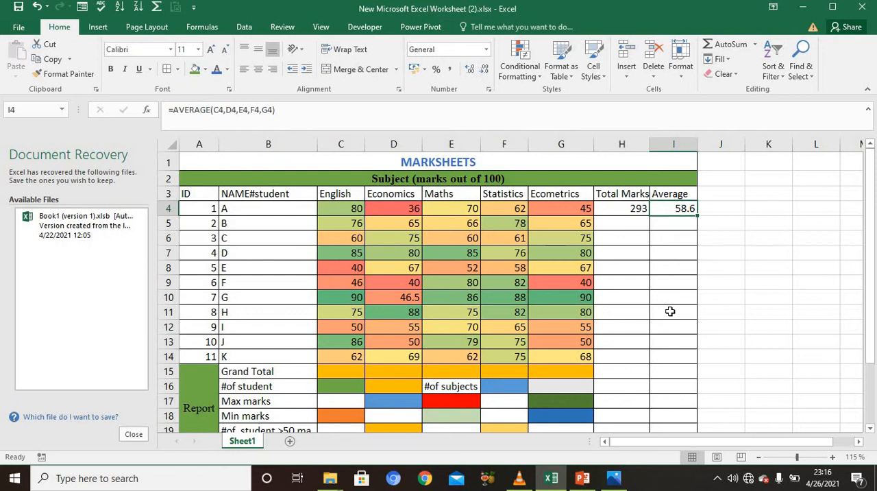
Step: Copy student A's Total Marks and Average formulas from H4 and I4 down to row 14 for all students
left_click(622, 211)
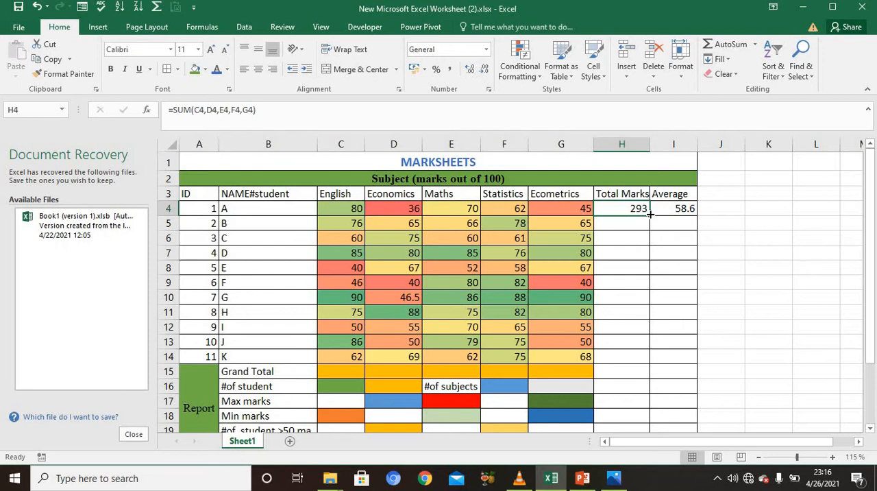
left_click_drag(650, 214, 644, 360)
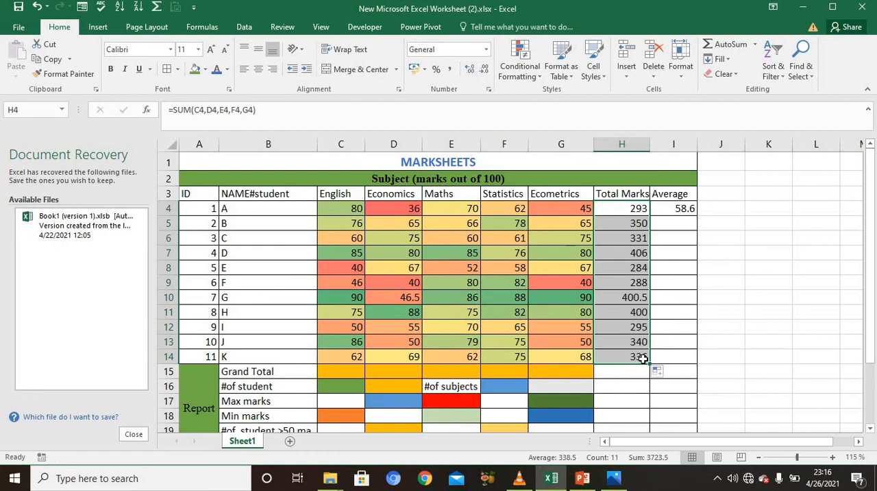
left_click(682, 208)
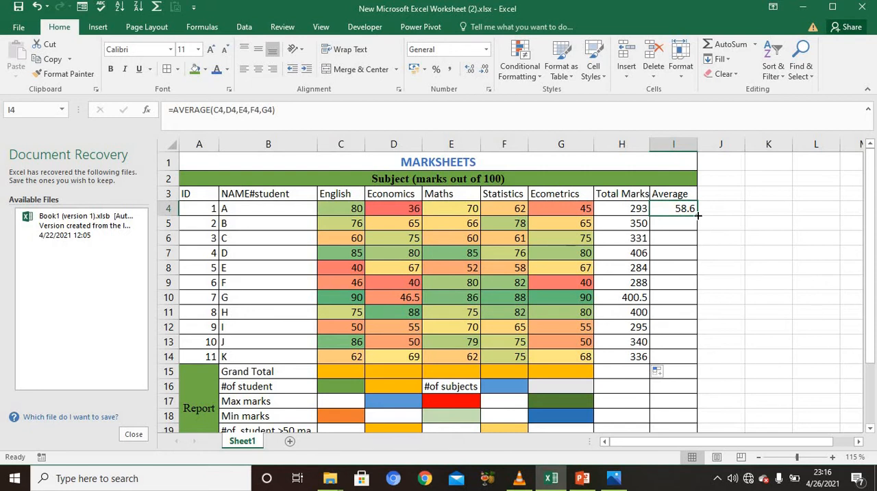
left_click_drag(698, 215, 690, 357)
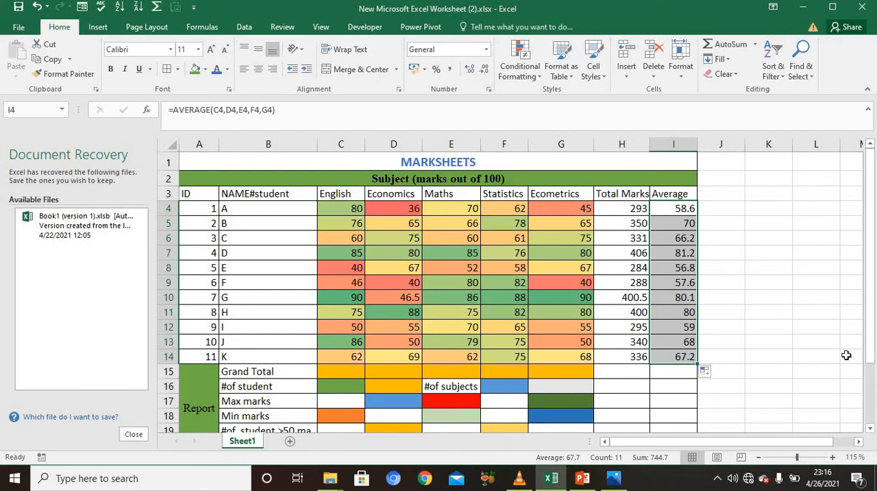
Step: Calculate the English Grand Total in C15 with AutoSum over C4:C14
left_click_drag(869, 347, 871, 359)
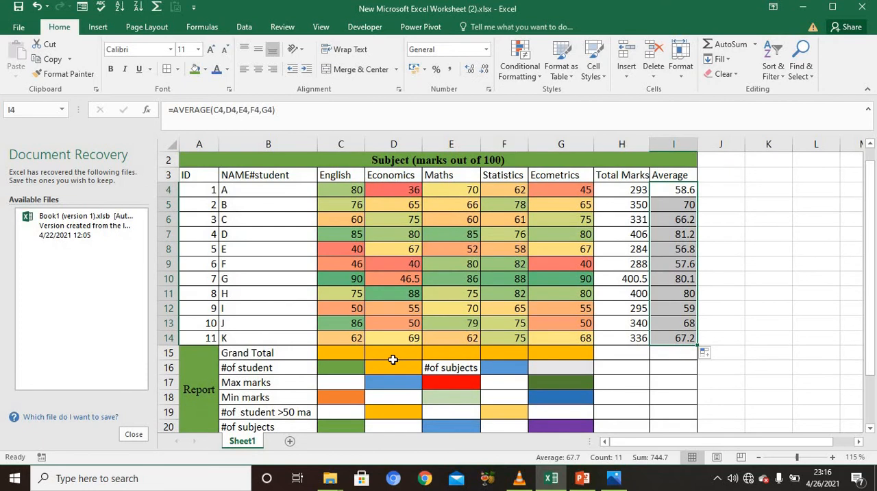
left_click(345, 352)
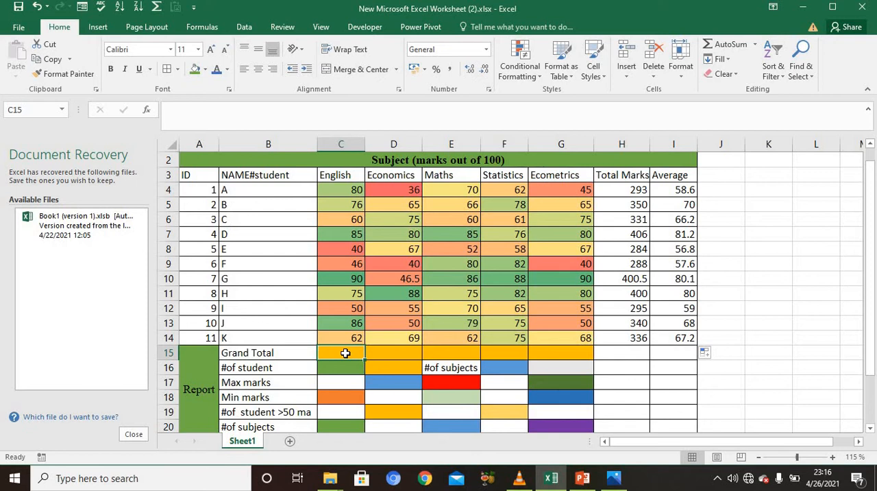
key("alt")
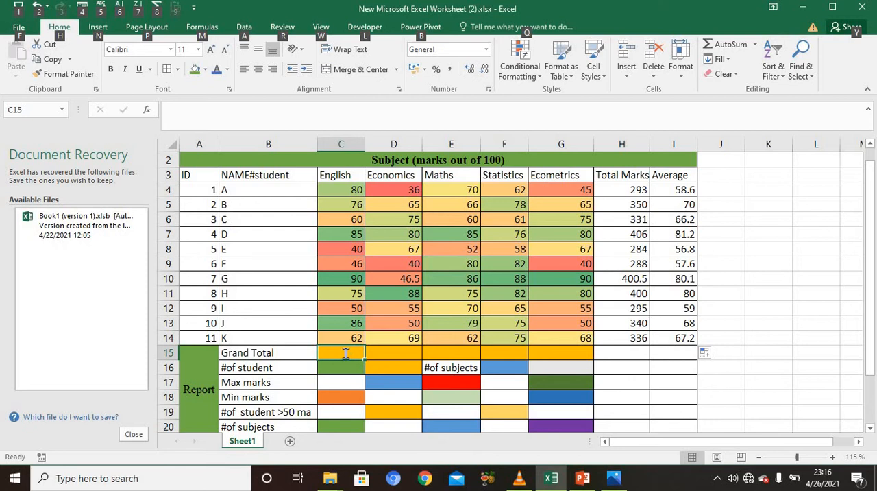
key("alt+equal")
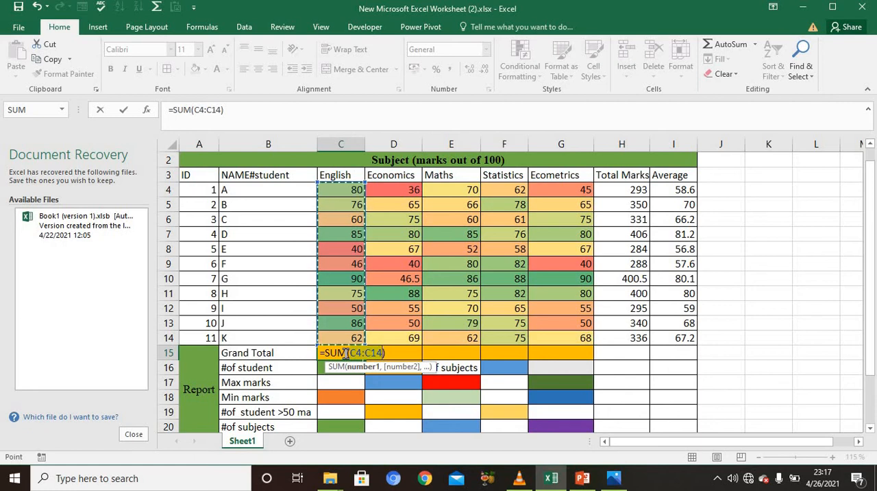
key("Return")
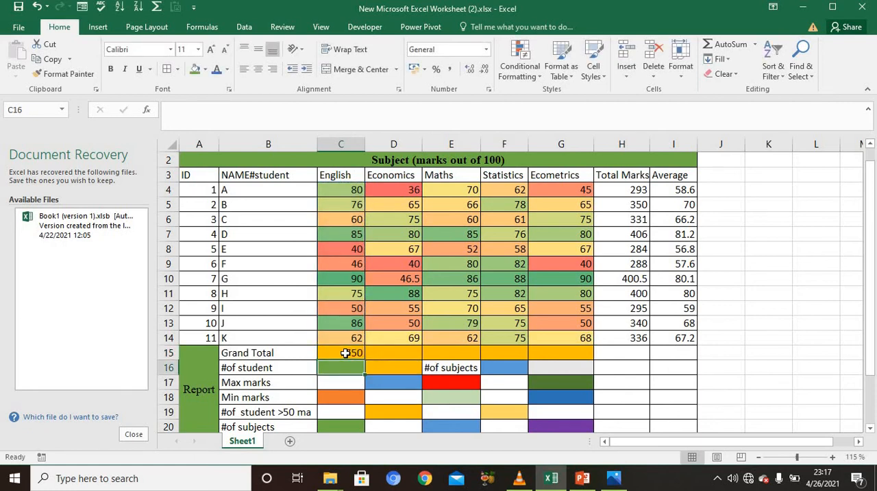
Step: Copy the English Grand Total formula from C15 across to G15 for the other subjects
left_click(385, 355)
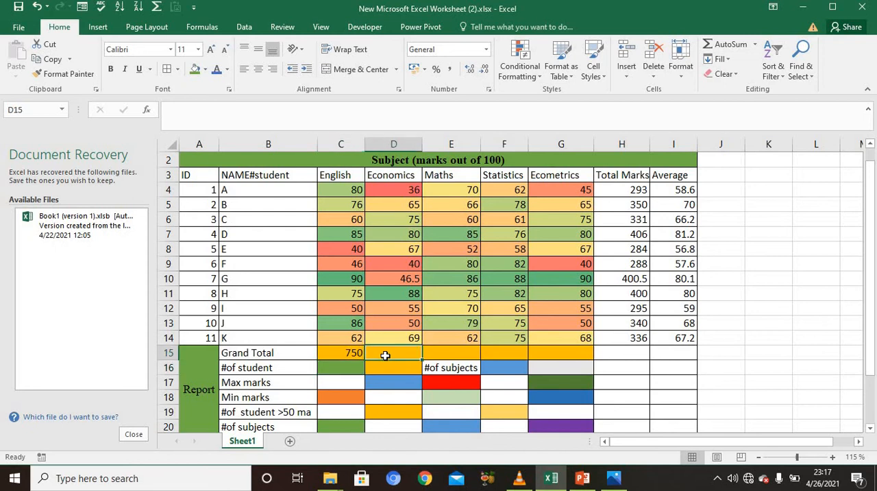
left_click(348, 355)
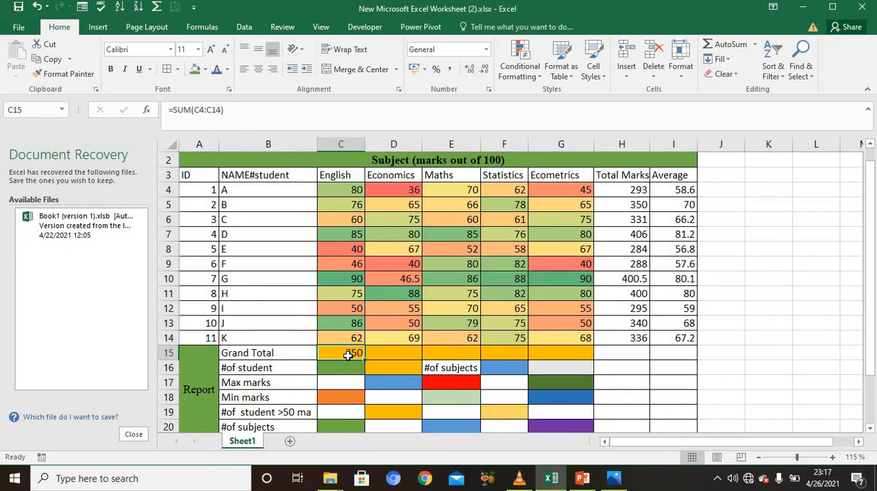
left_click_drag(363, 357, 579, 353)
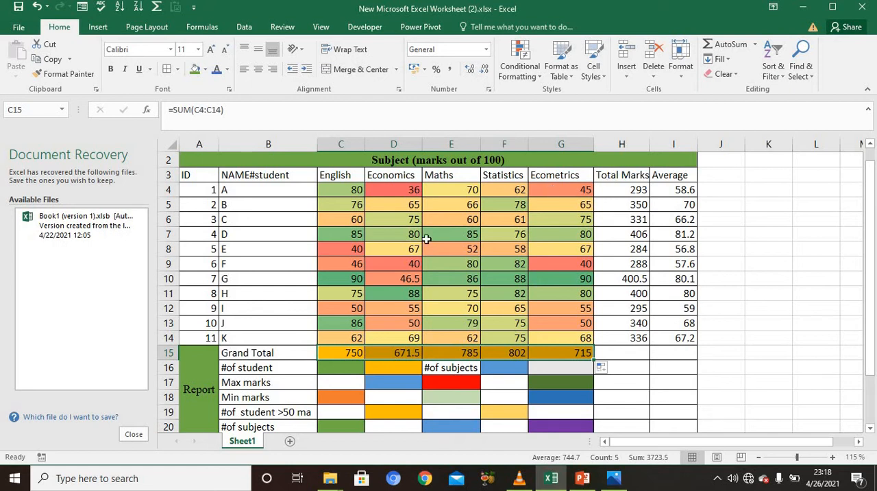
Step: Count the students in C16 with a COUNTA formula over the names in B4:B14
left_click(333, 367)
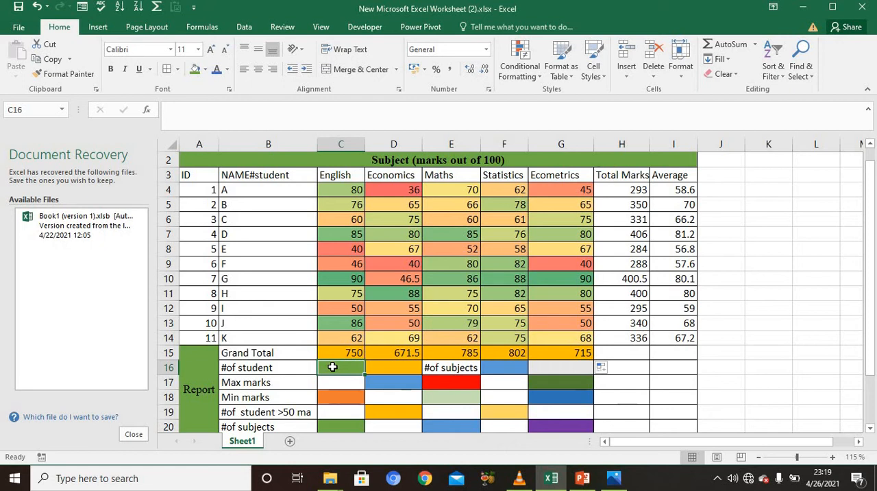
type("=")
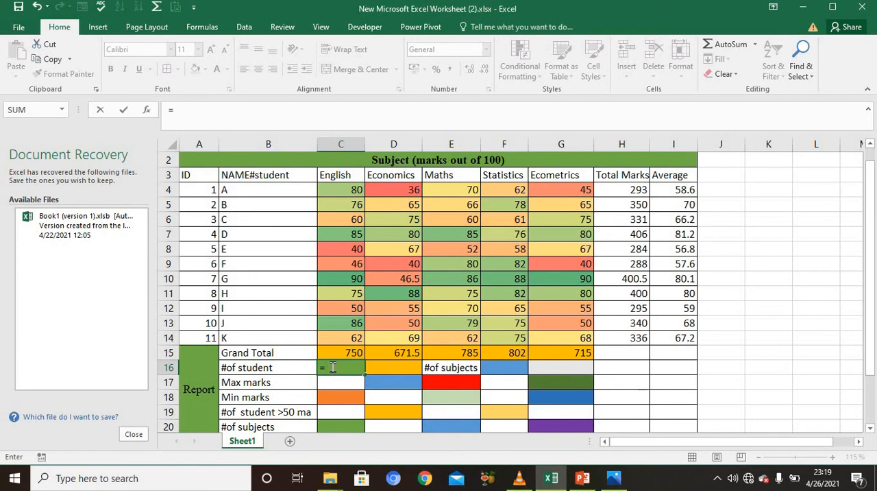
type("c")
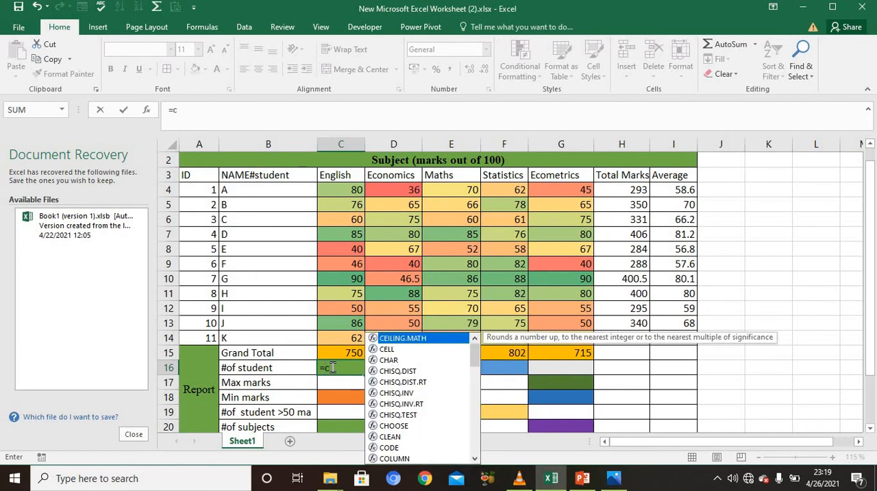
type("oun")
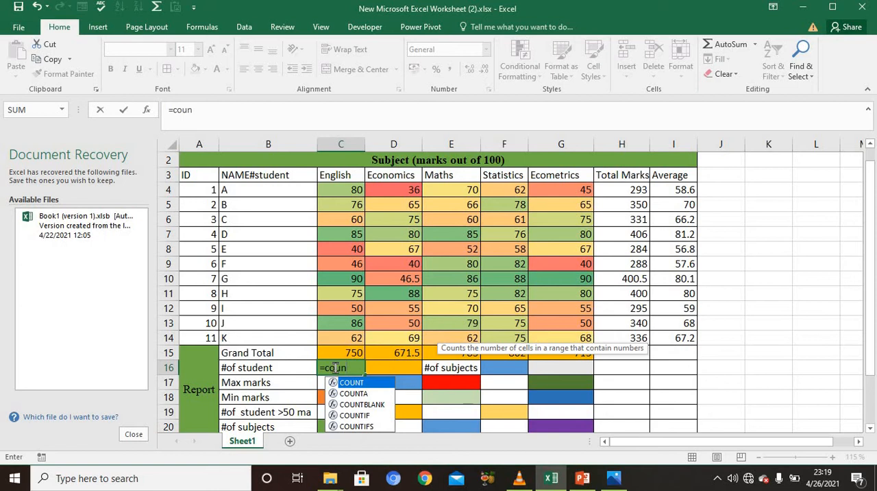
left_click(356, 400)
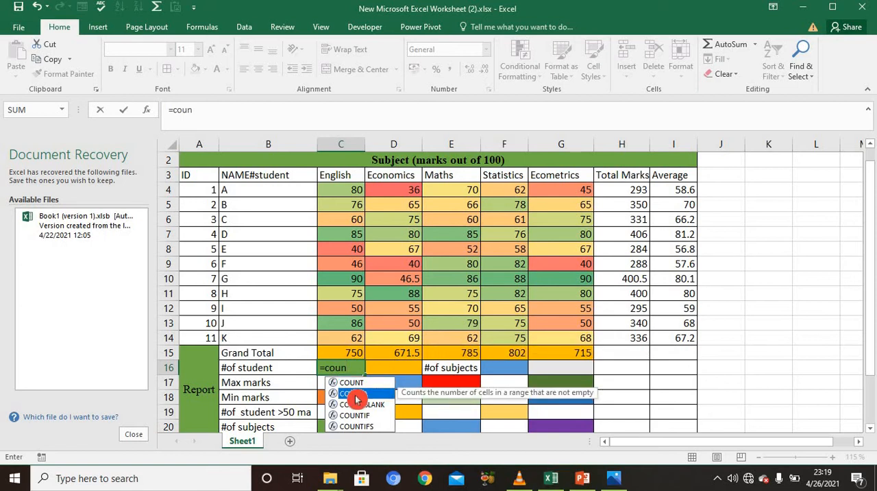
double_click(356, 399)
left_click(356, 399)
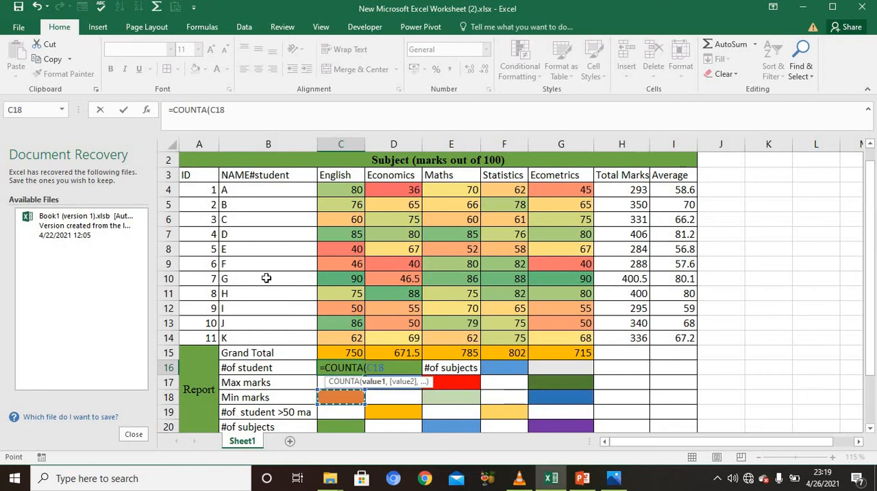
left_click_drag(225, 190, 224, 335)
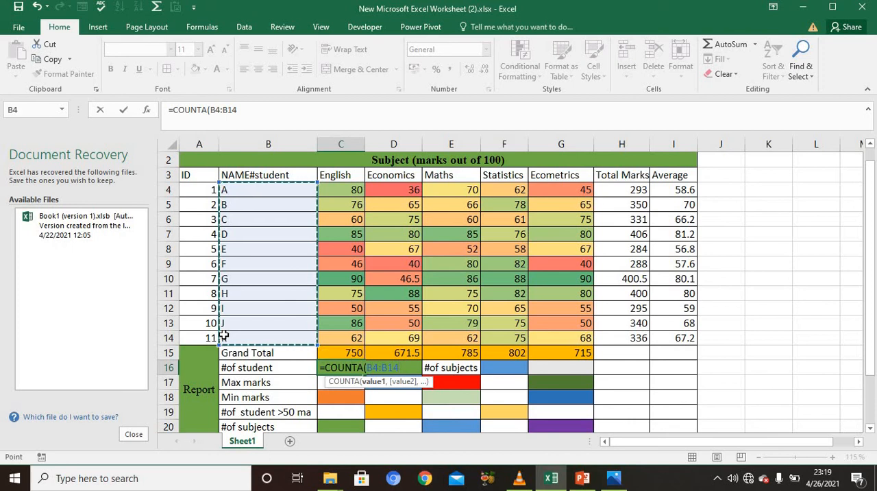
key("Return")
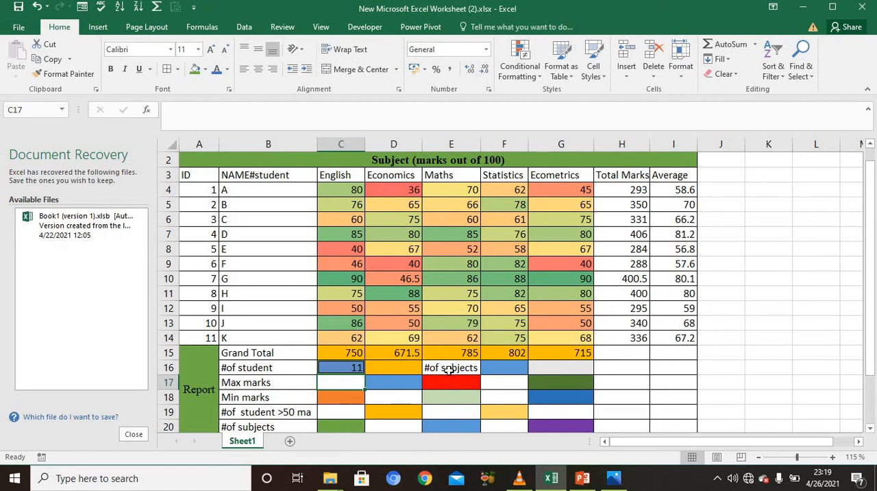
Step: Count the subjects in F16 with a COUNTA formula over the subject headings in C3:G3
left_click(510, 370)
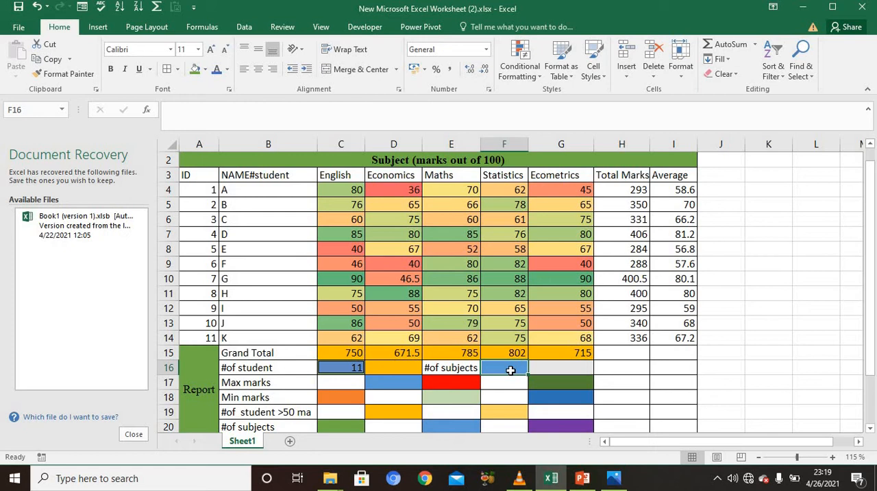
type("=")
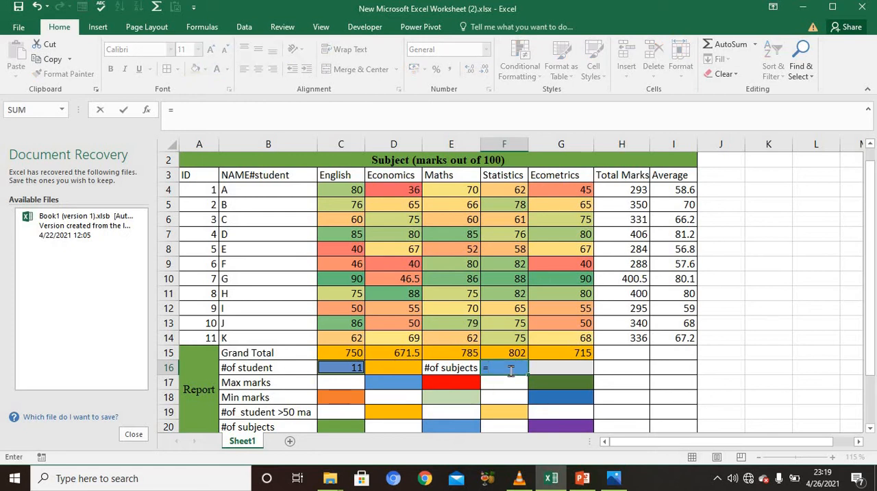
type("cou")
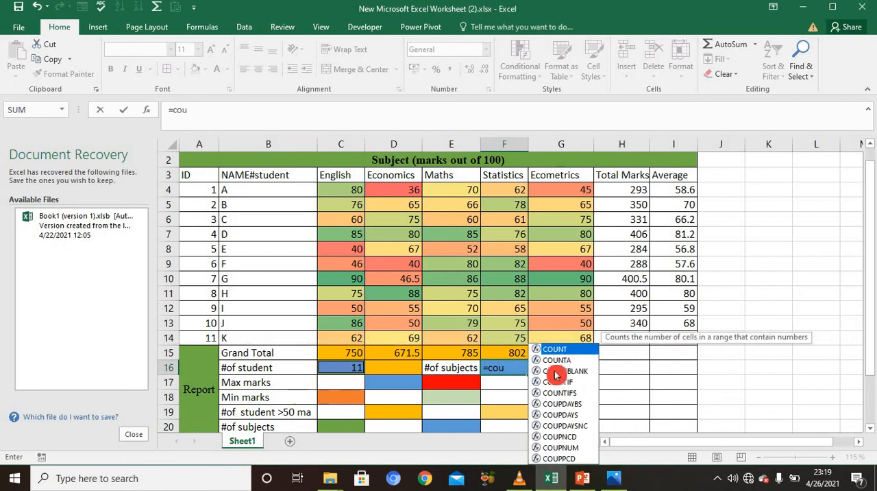
double_click(555, 361)
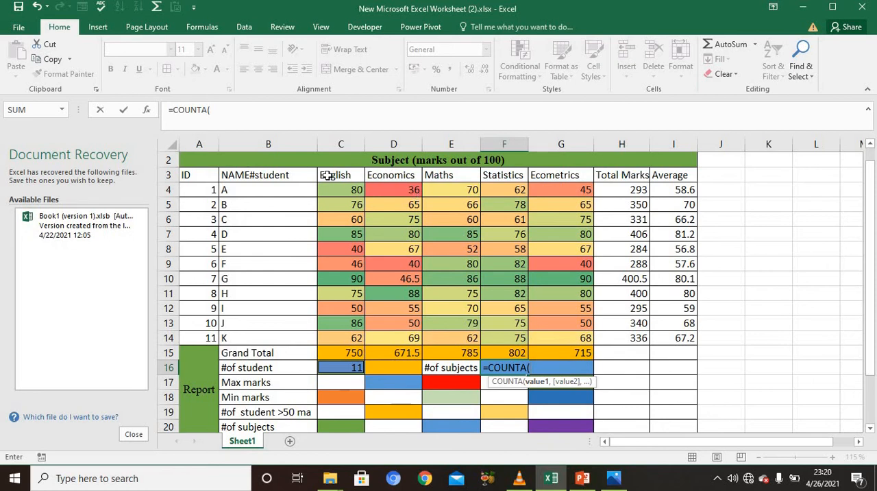
left_click_drag(327, 175, 562, 177)
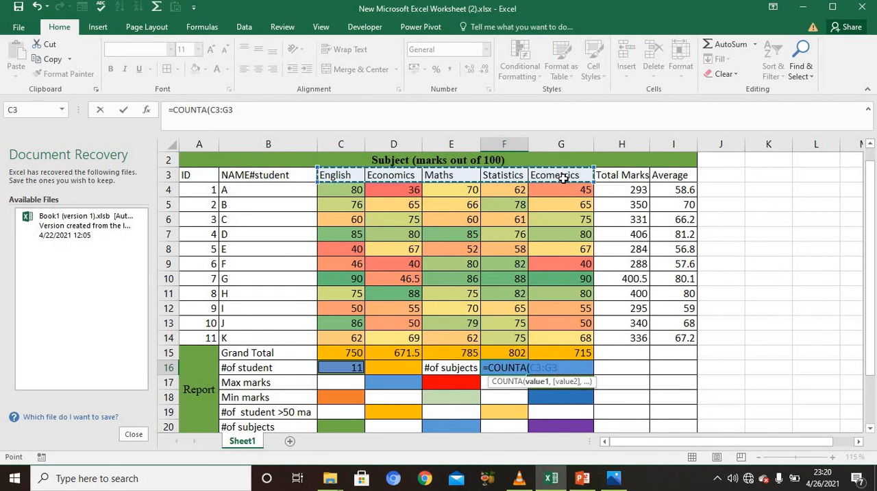
key("Return")
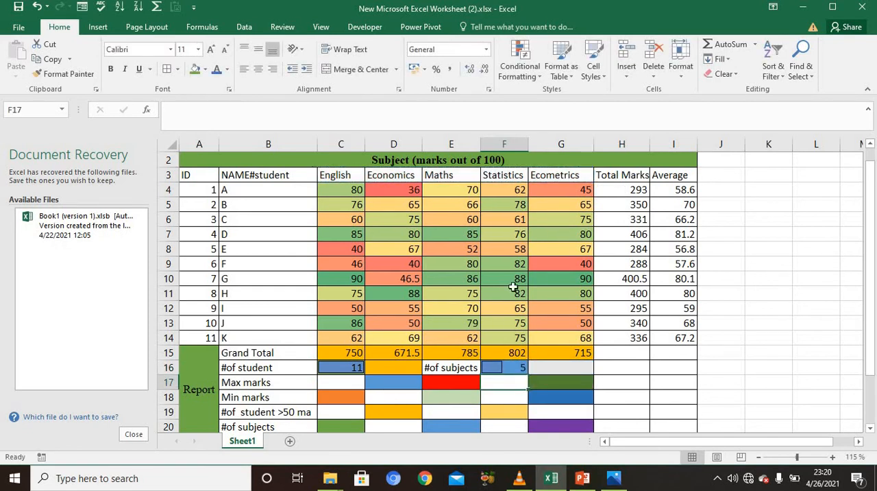
left_click(515, 369)
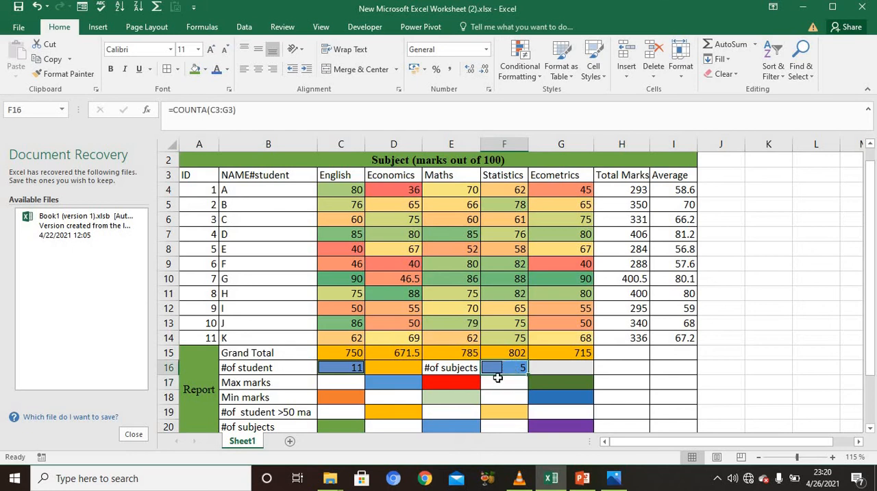
Step: Calculate the highest English mark in C17 with a MAX formula over C4:C14
scroll(417, 367, "up", 1, "ctrl")
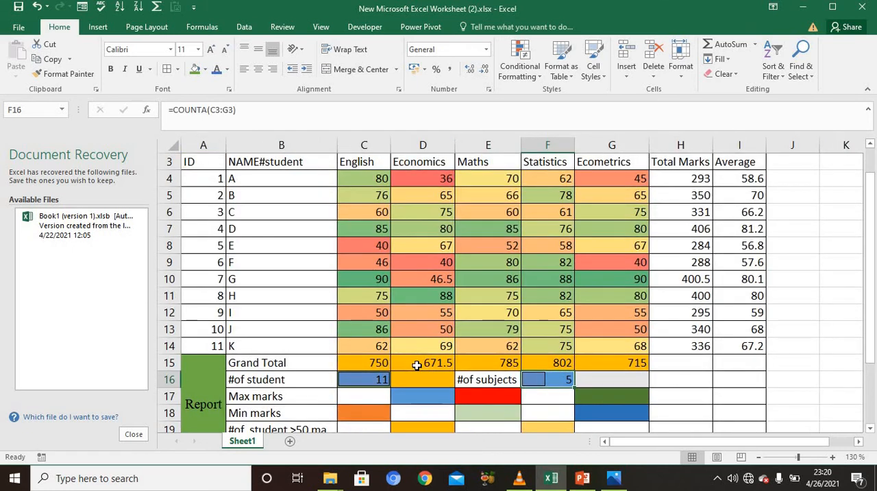
left_click(418, 364)
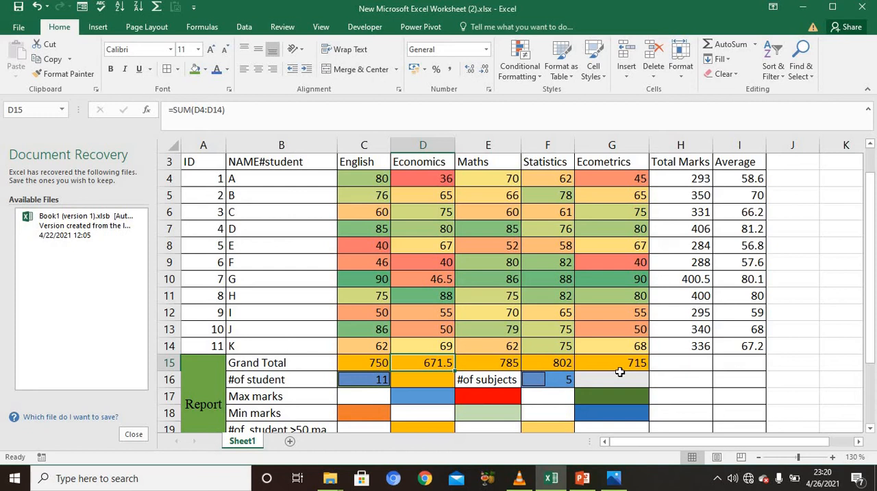
left_click(366, 398)
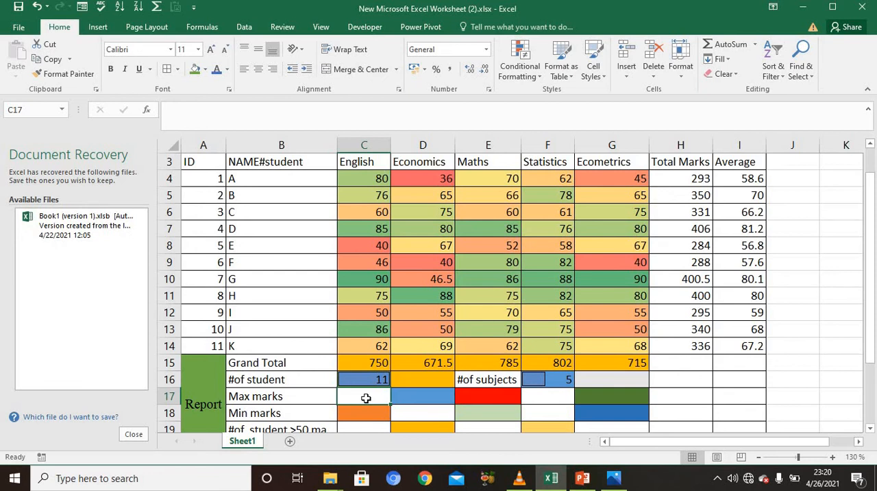
type("=")
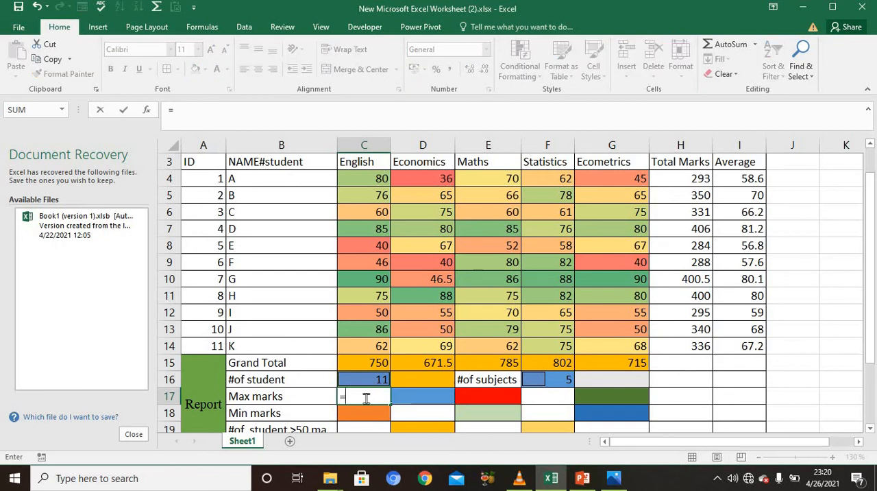
type("max")
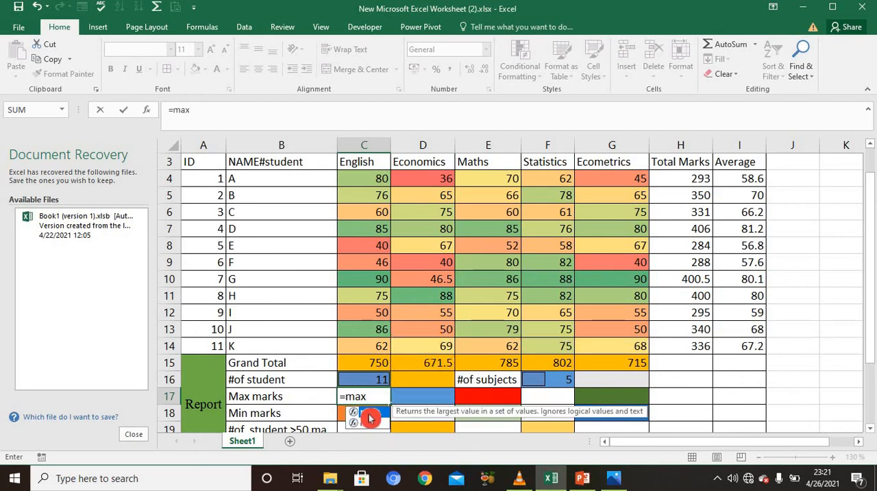
double_click(369, 413)
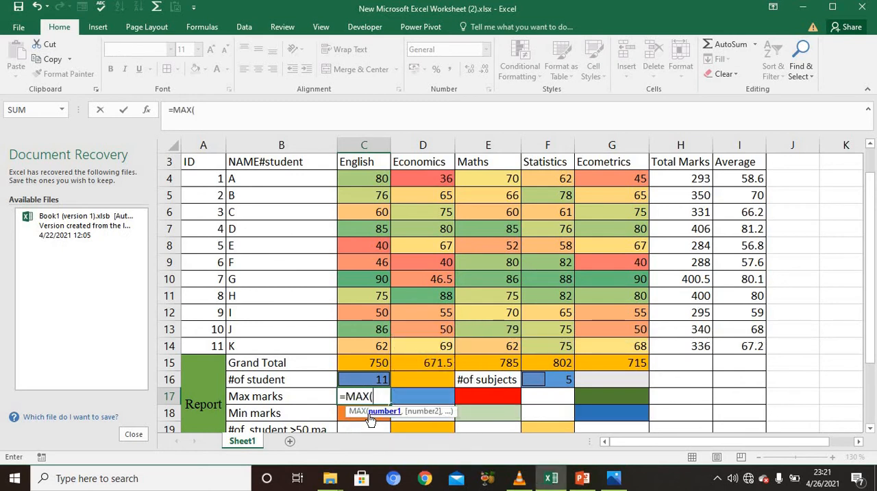
left_click(379, 177)
left_click_drag(376, 245, 377, 346)
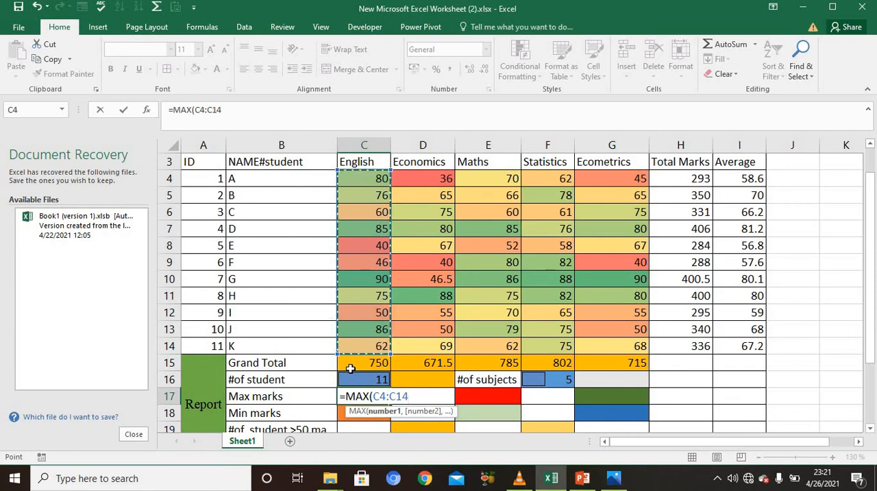
key("Return")
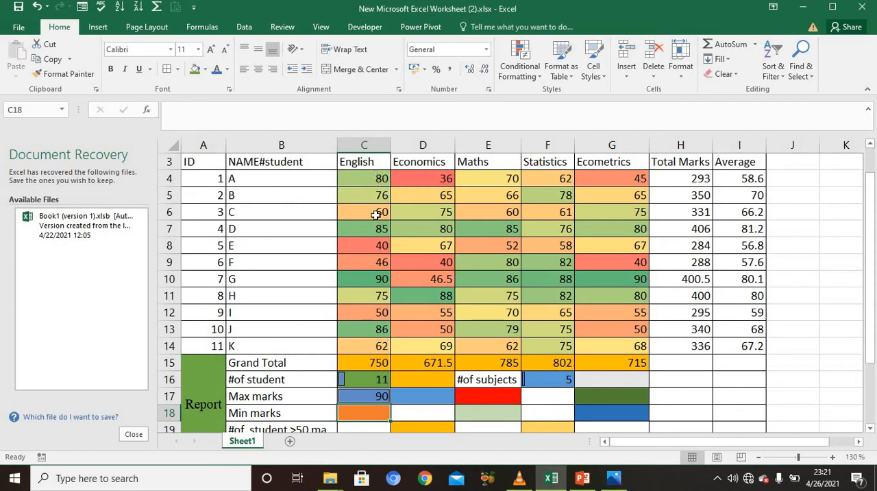
Step: Copy the Max marks formula from C17 across to F17
left_click(381, 395)
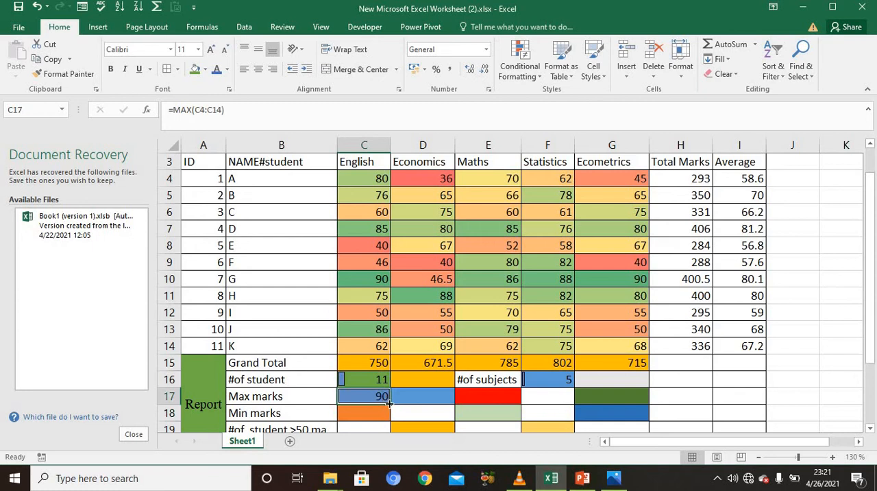
left_click_drag(390, 404, 390, 403)
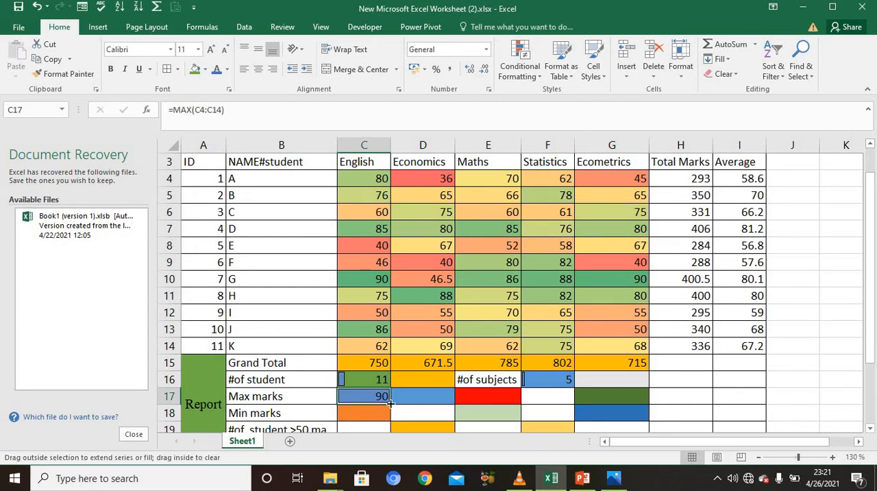
left_click_drag(390, 404, 558, 406)
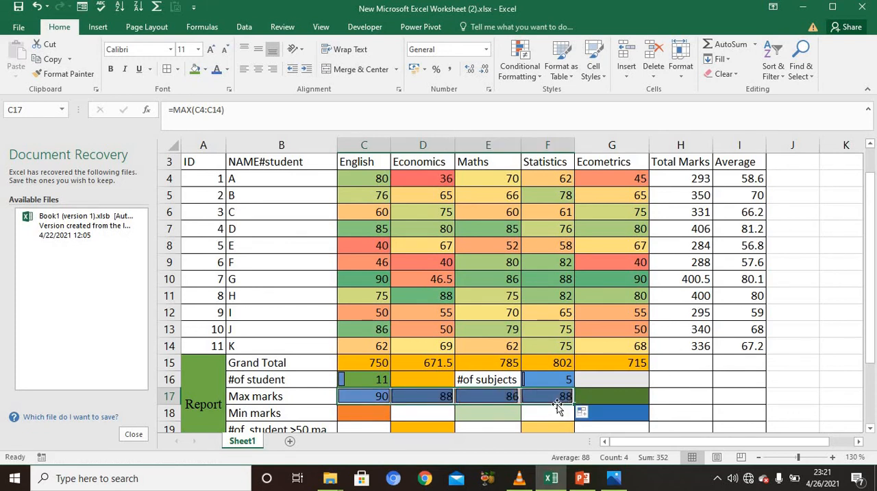
Step: Calculate the lowest English mark in C18 with a MIN formula over C4:C14 and copy it across to G18
left_click(351, 415)
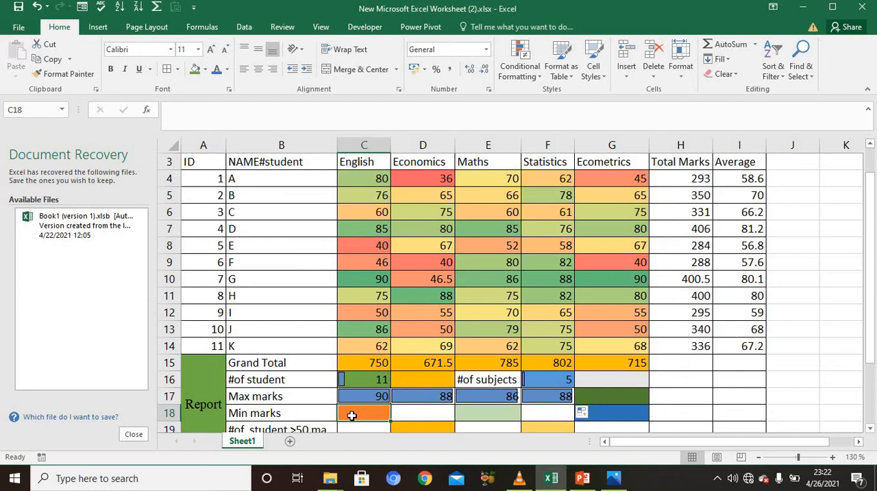
type("=")
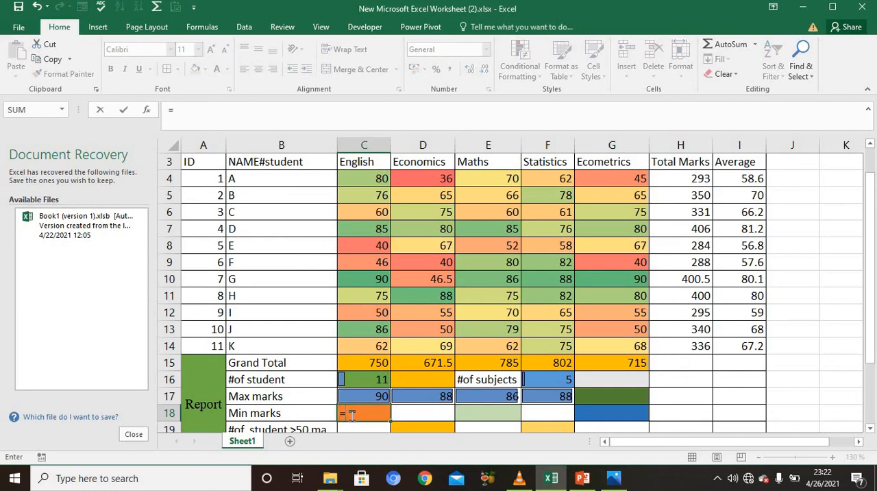
type("mi")
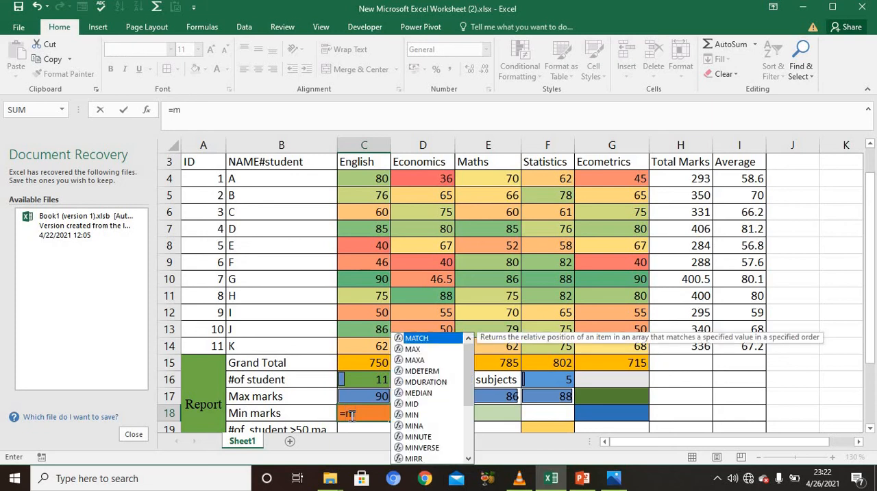
double_click(410, 414)
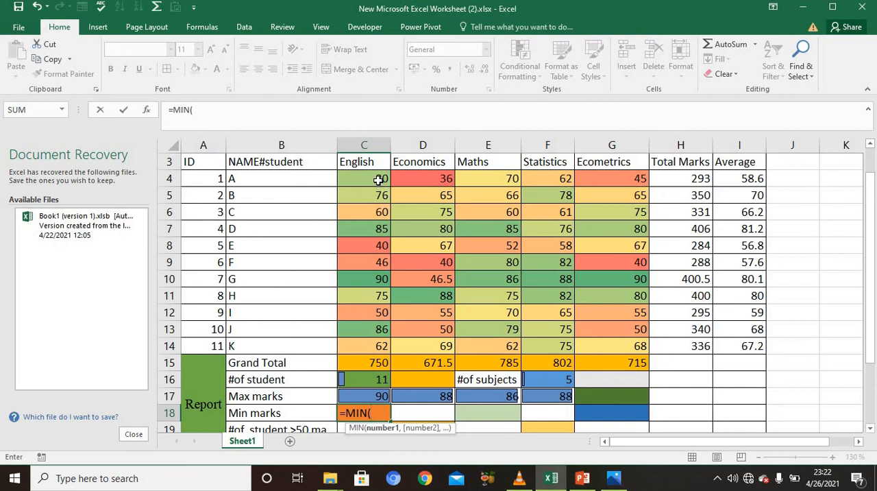
left_click_drag(378, 178, 384, 341)
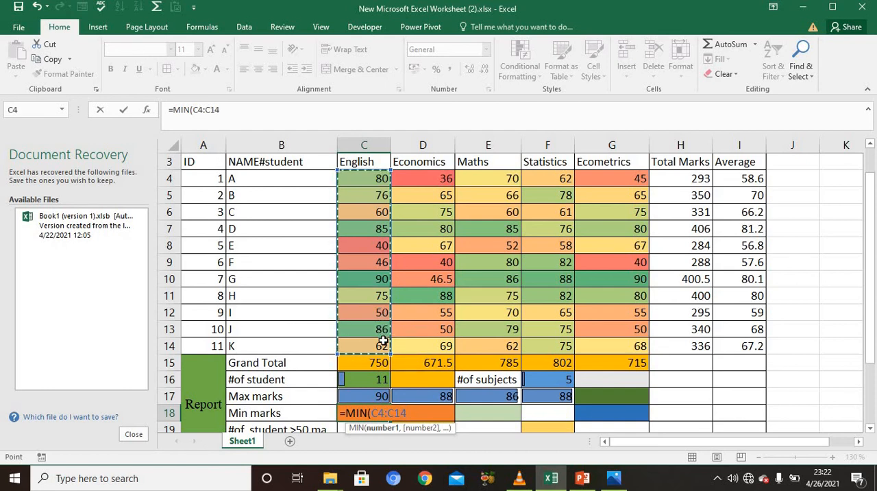
key("Return")
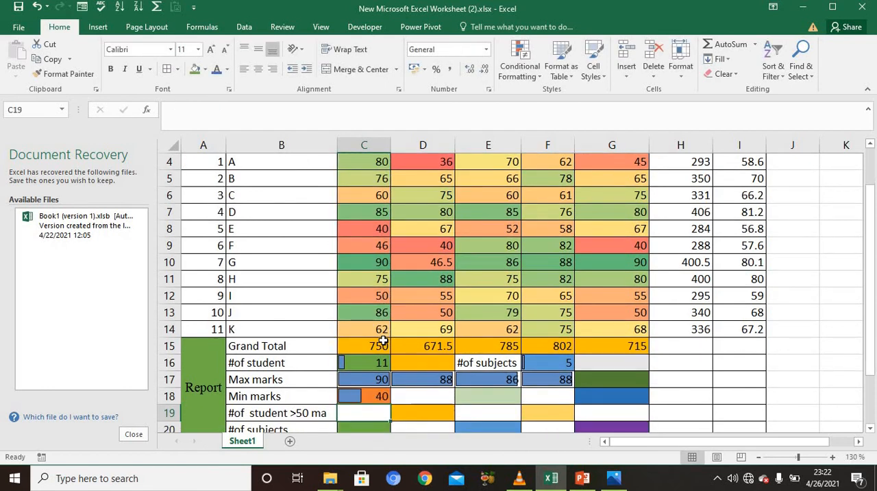
left_click(377, 395)
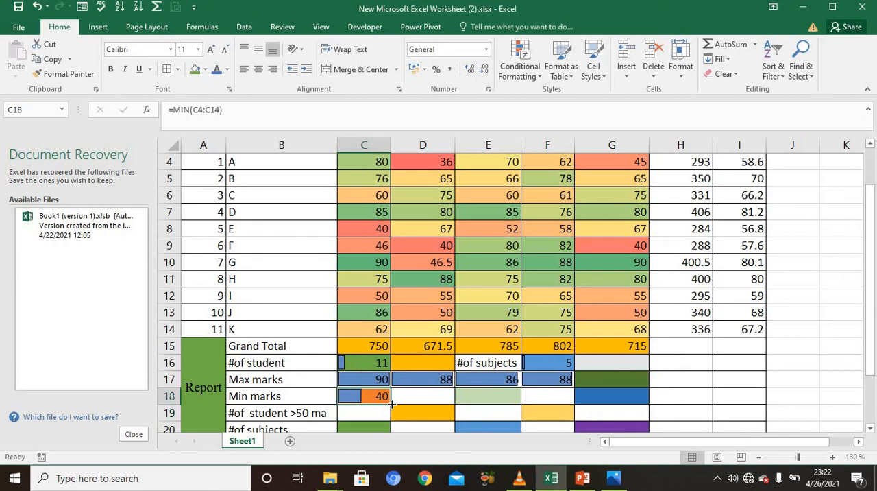
left_click_drag(392, 403, 632, 400)
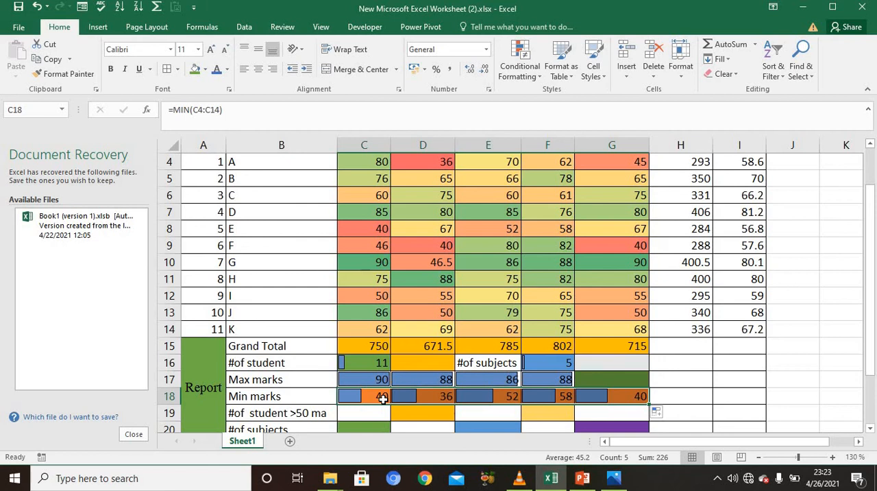
left_click(373, 412)
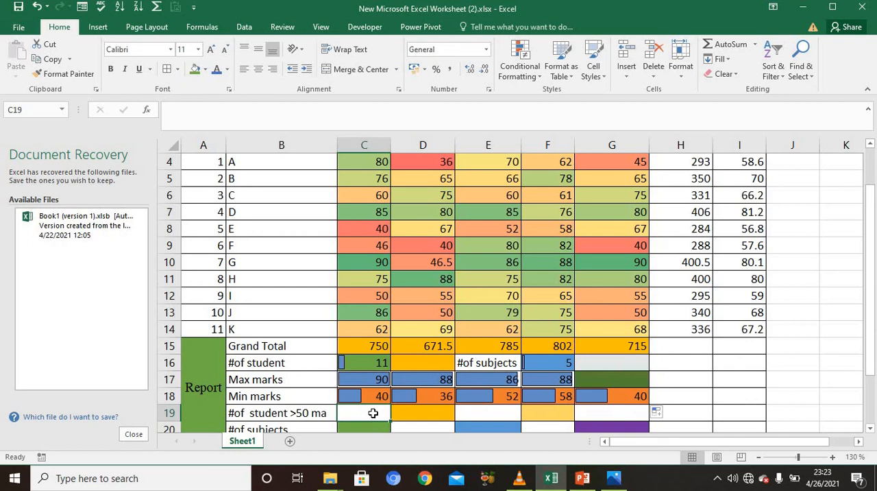
type("=")
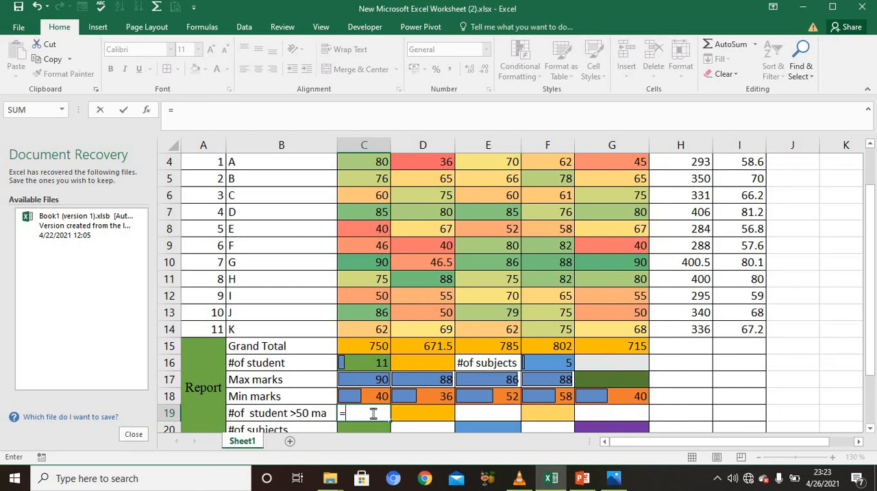
type("coun")
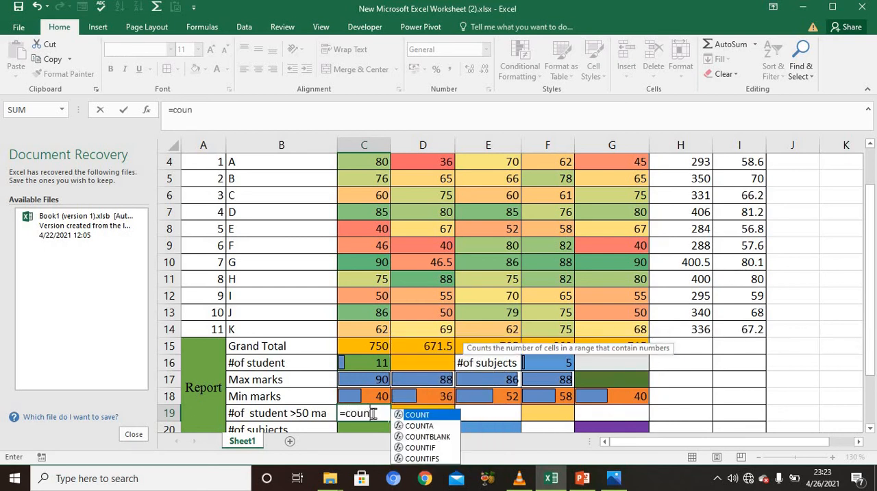
double_click(414, 447)
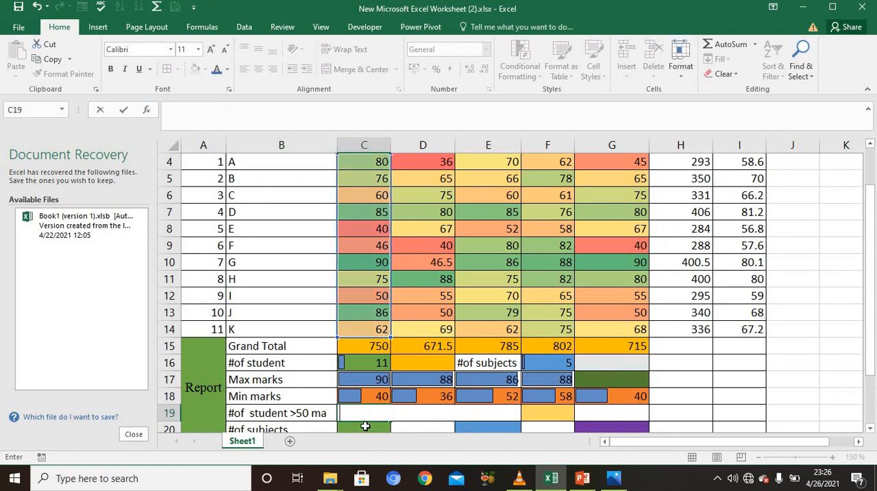
left_click(417, 427)
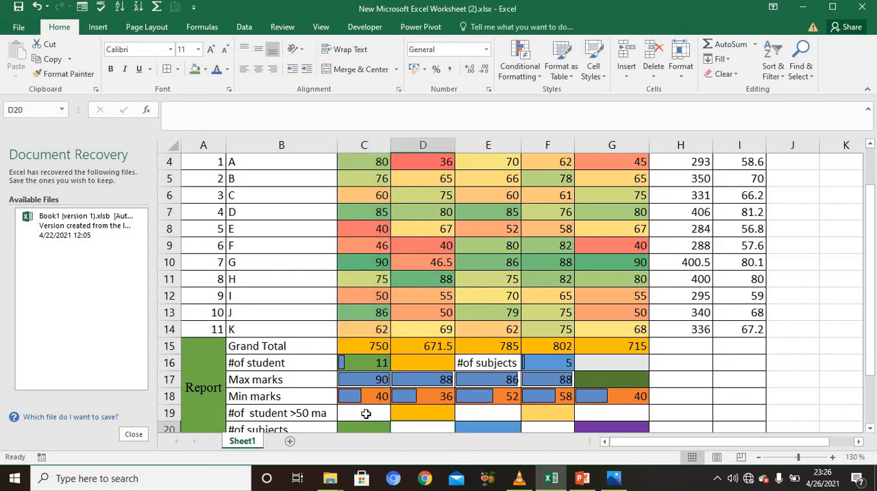
Step: Count the students scoring above 50 in English in C19 using COUNTIF with range C4:C14 and criteria >50
left_click(366, 413)
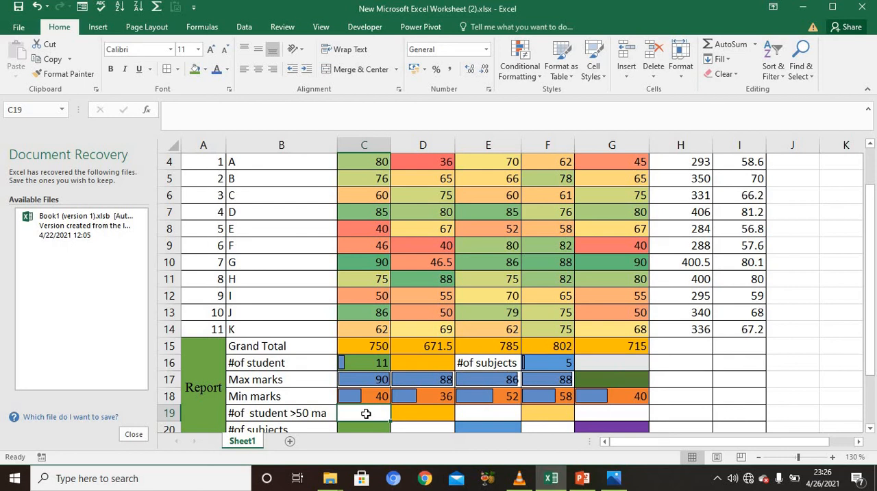
type("=")
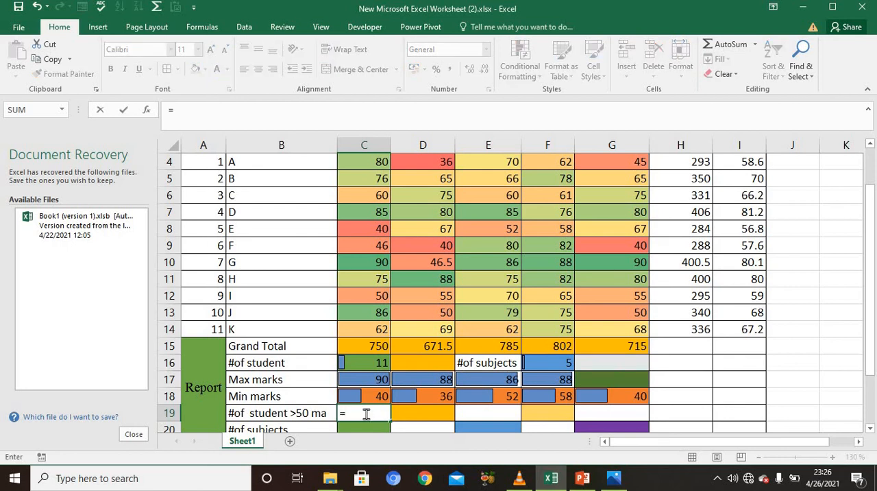
type("coun")
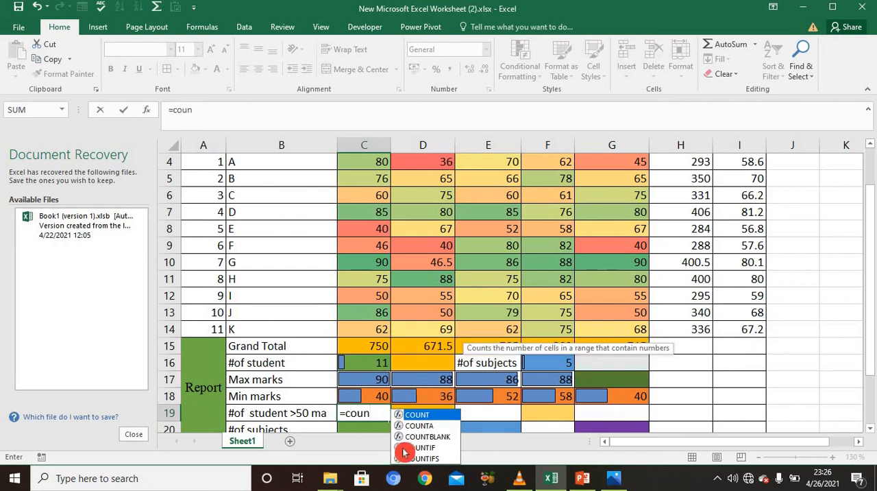
double_click(417, 448)
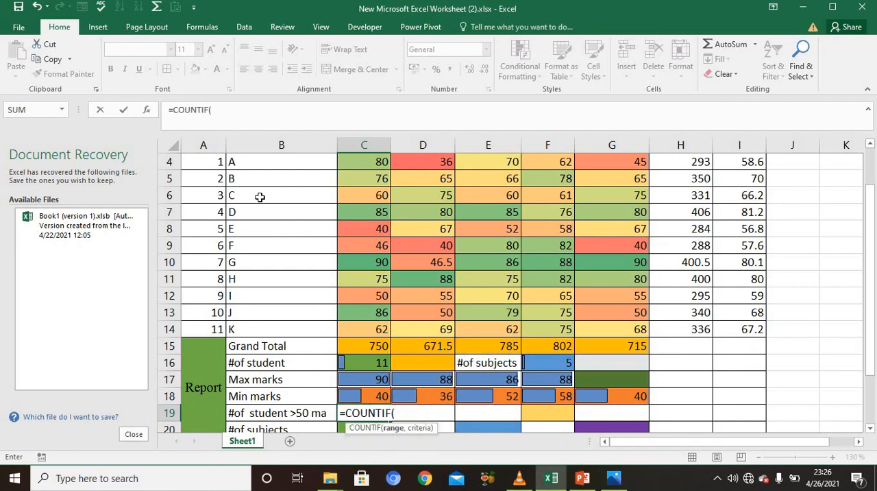
left_click(146, 111)
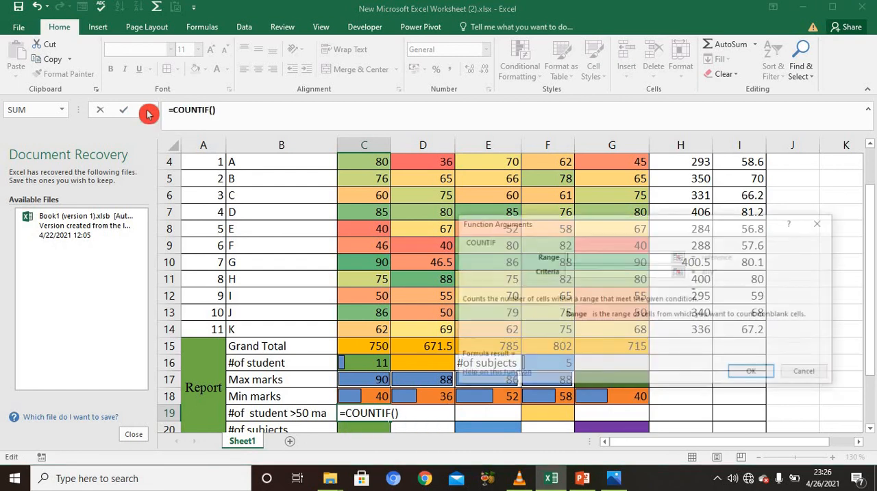
left_click(595, 255)
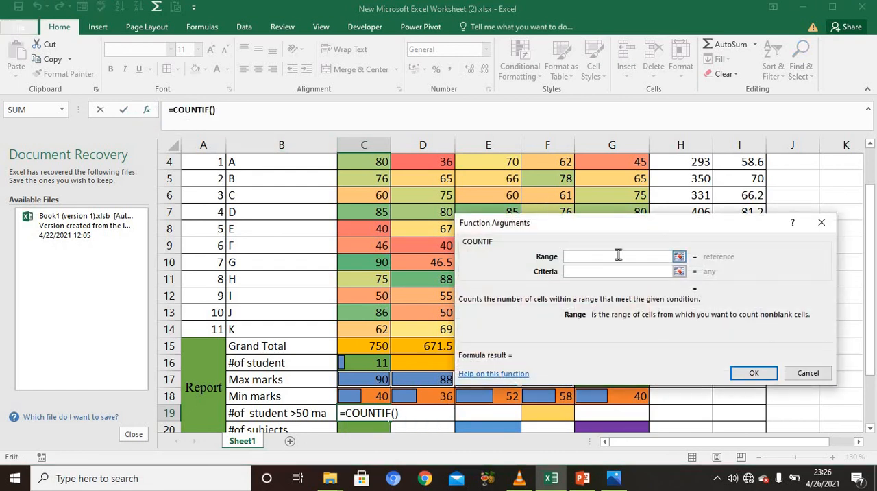
left_click(508, 225)
left_click_drag(382, 161, 376, 324)
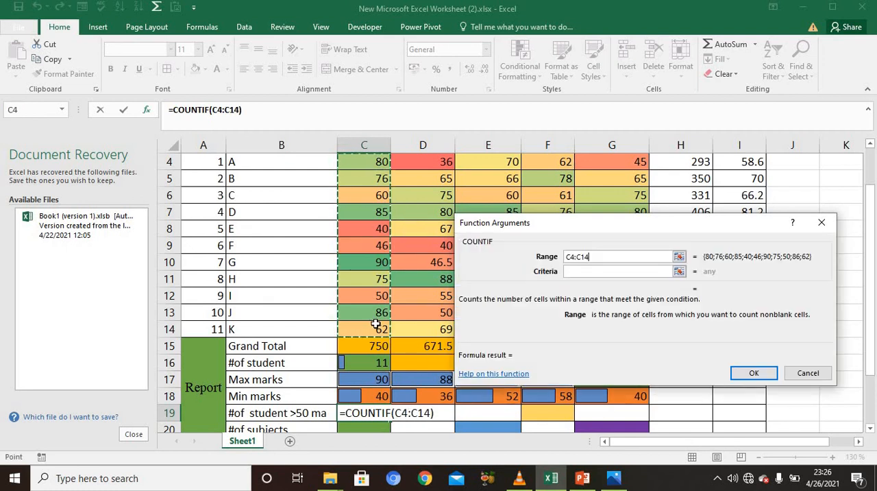
left_click(631, 272)
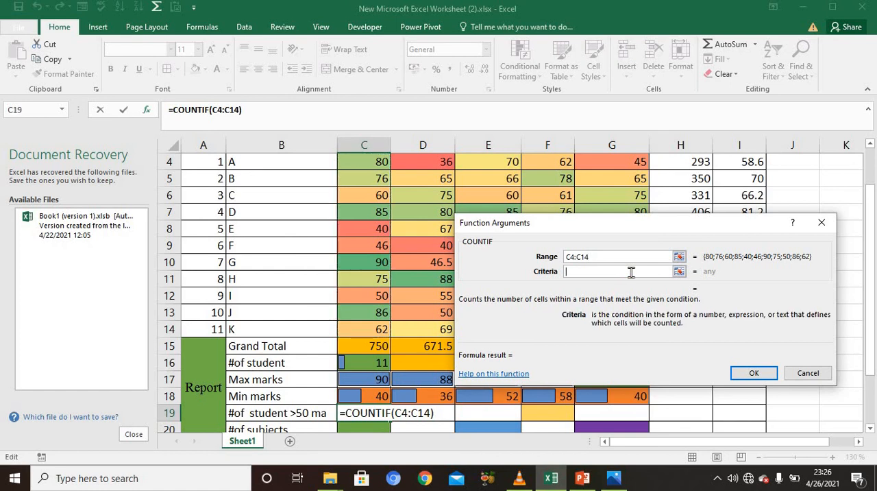
type(">50")
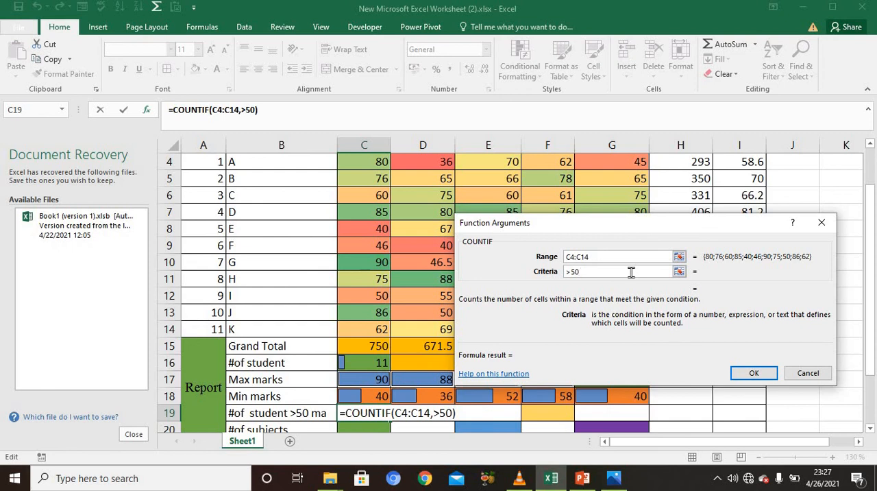
left_click(743, 374)
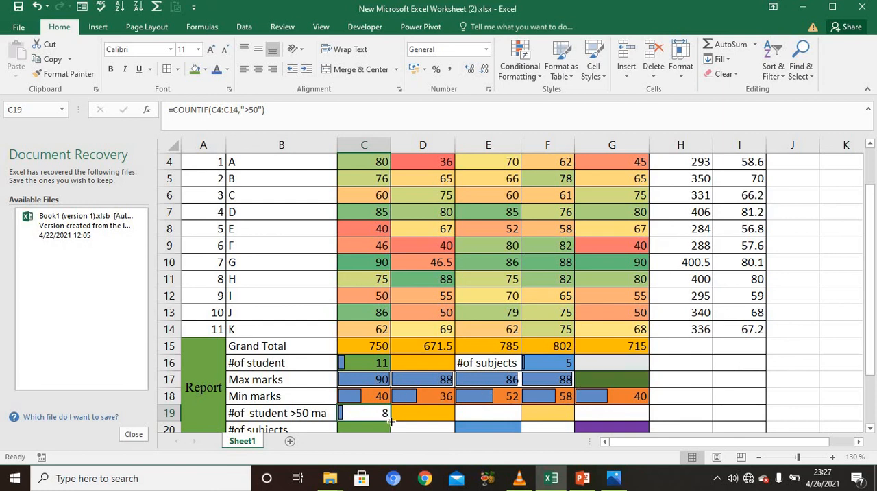
Step: Copy the COUNTIF formula from C19 across to G19 for the other subjects
left_click_drag(391, 421, 625, 417)
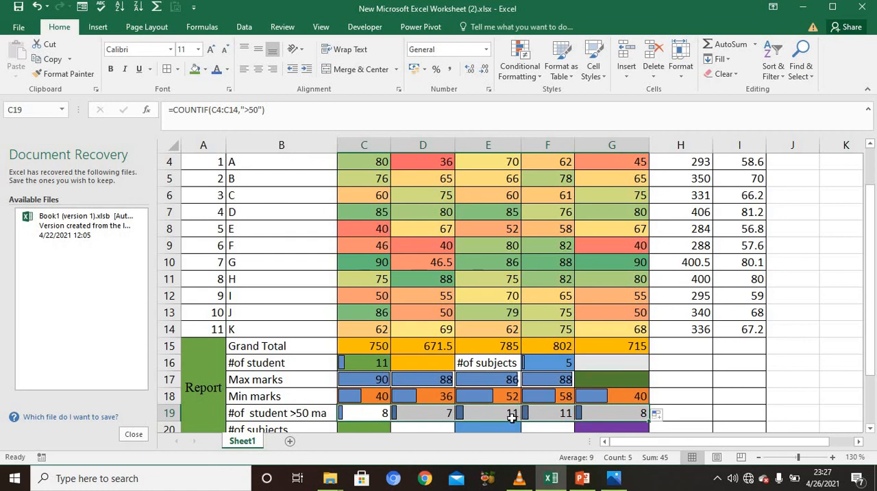
scroll(536, 432, "down", 1)
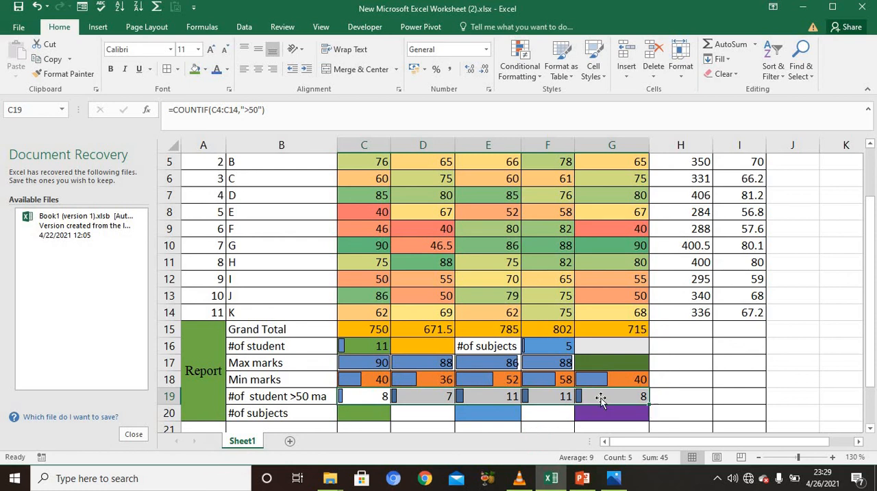
scroll(602, 403, "up", 1, "ctrl")
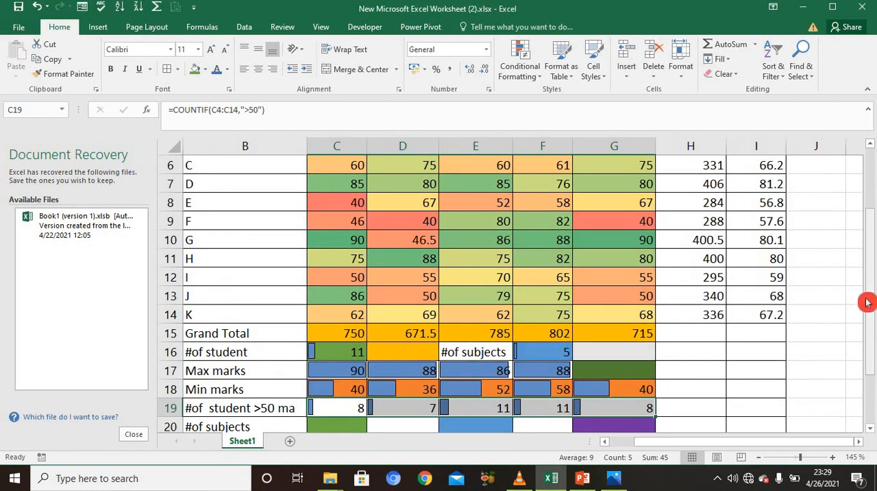